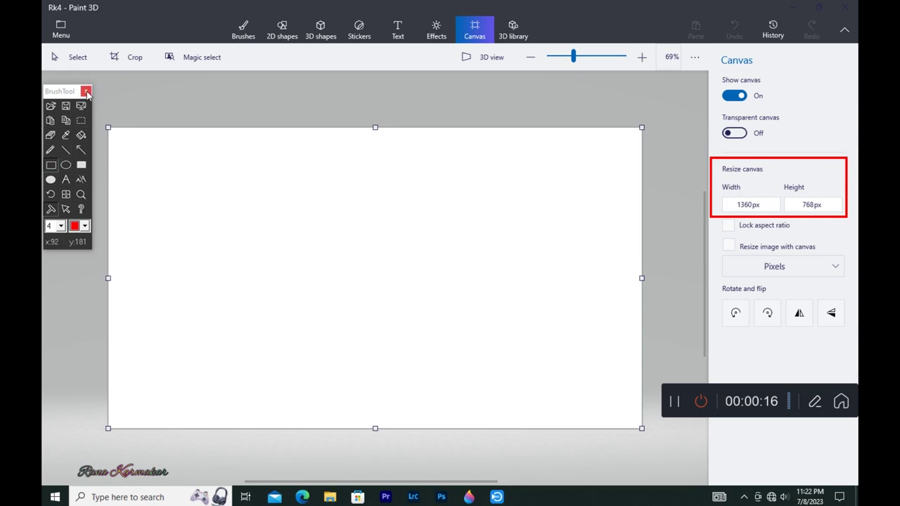
Paint a teal sky band across the upper canvas with the Spray can at 207 px thickness, using a darkened custom aqua
click(243, 28)
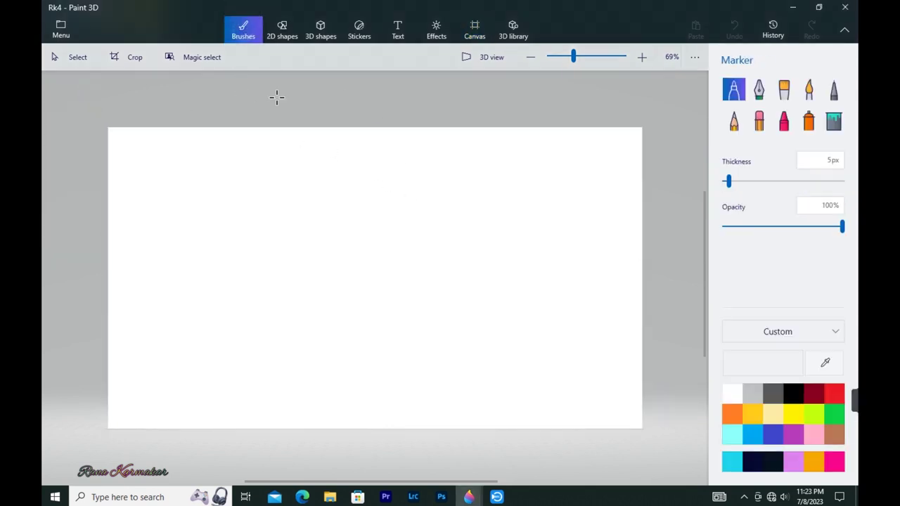
scroll(370, 287, up, 3)
scroll(504, 274, down, 2)
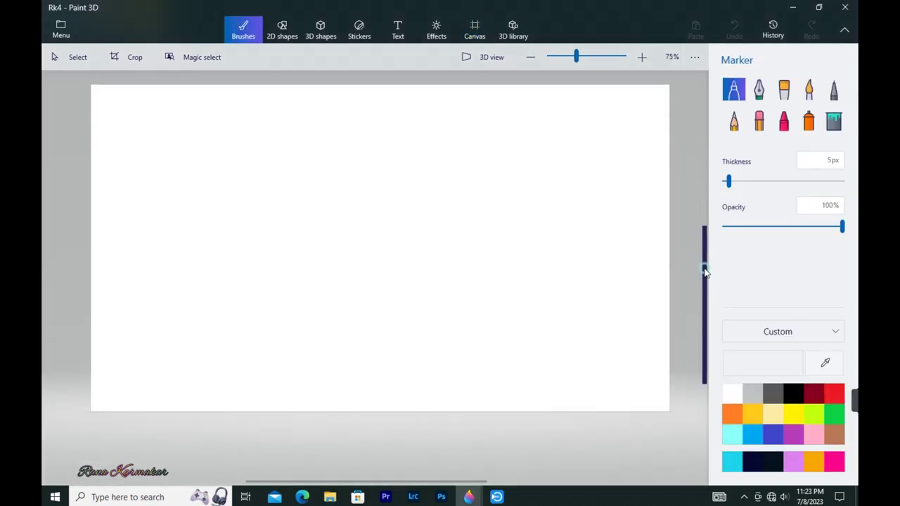
click(808, 121)
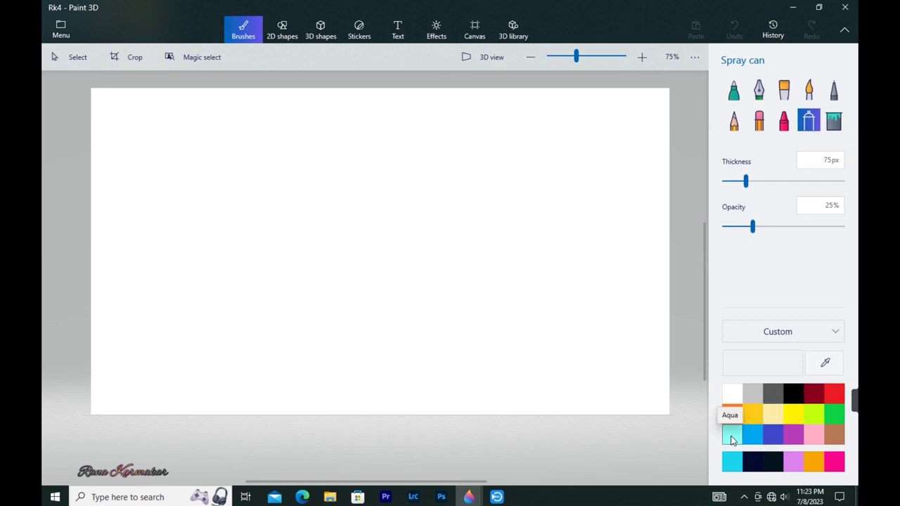
click(731, 436)
click(762, 362)
click(403, 218)
click(379, 361)
click(804, 182)
mouse_move(544, 105)
mouse_down()
mouse_move(217, 101)
mouse_move(665, 90)
mouse_move(84, 95)
mouse_move(667, 105)
mouse_move(92, 124)
mouse_move(169, 113)
mouse_move(227, 134)
mouse_move(565, 148)
mouse_move(609, 137)
mouse_move(526, 148)
mouse_move(127, 151)
mouse_move(228, 118)
mouse_up()
mouse_move(532, 99)
mouse_down()
mouse_move(598, 157)
mouse_move(105, 147)
mouse_up()
Spray a soft custom-red glow beneath and into the teal band at 4% opacity
click(833, 461)
click(762, 362)
drag(478, 324, 481, 324)
key(Return)
drag(752, 226, 726, 232)
mouse_move(526, 224)
mouse_down()
mouse_move(155, 193)
mouse_move(185, 181)
mouse_move(418, 166)
mouse_move(560, 173)
mouse_move(363, 223)
mouse_move(104, 183)
mouse_move(384, 152)
mouse_move(625, 172)
mouse_move(539, 189)
mouse_move(189, 199)
mouse_move(243, 207)
mouse_move(328, 173)
mouse_move(544, 173)
mouse_move(191, 155)
mouse_move(358, 147)
mouse_move(515, 155)
mouse_move(435, 140)
mouse_up()
mouse_move(304, 140)
mouse_down()
mouse_move(387, 133)
mouse_move(609, 159)
mouse_up()
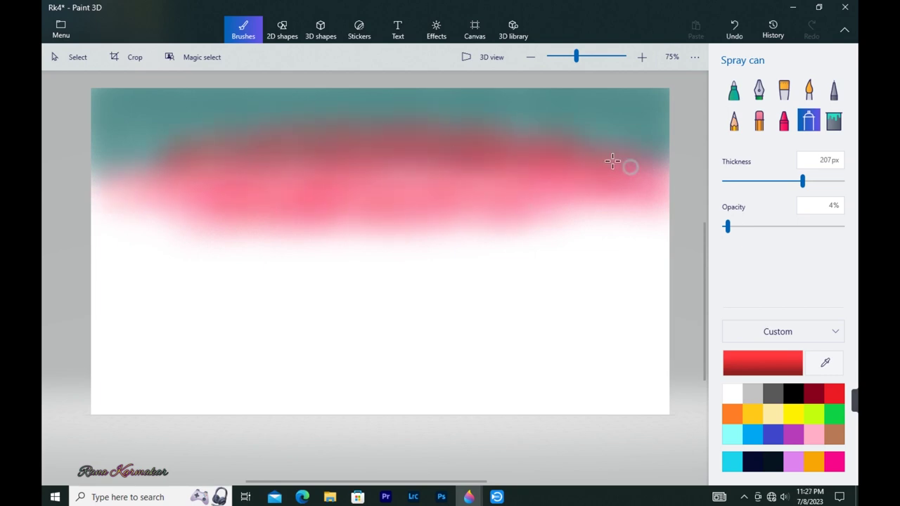
mouse_move(312, 123)
mouse_down()
mouse_move(263, 223)
mouse_move(457, 239)
mouse_move(586, 232)
mouse_move(582, 225)
mouse_move(614, 215)
mouse_move(358, 249)
mouse_move(44, 249)
mouse_move(144, 235)
mouse_up()
Sample the sky's teal and spray it over both side edges and the upper border of the red glow
key(i)
click(606, 125)
mouse_move(661, 173)
mouse_down()
mouse_move(625, 205)
mouse_move(697, 239)
mouse_move(654, 198)
mouse_up()
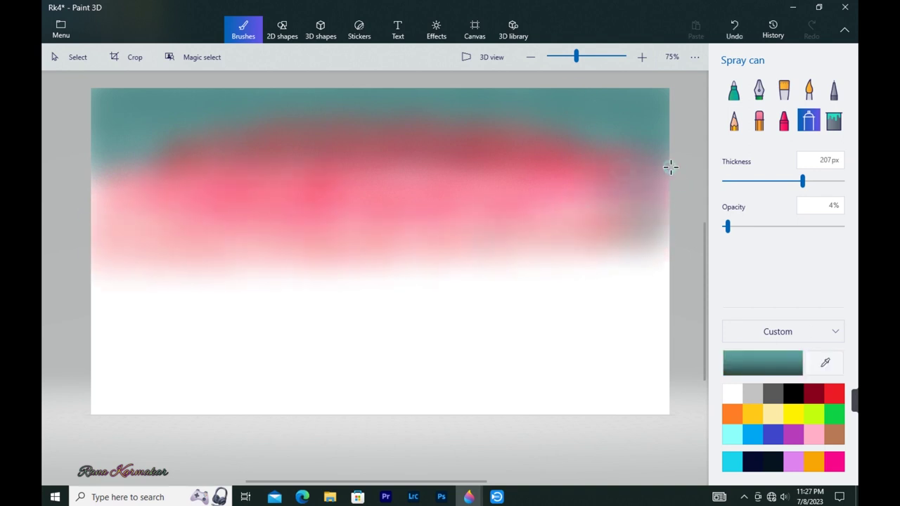
drag(70, 199, 109, 247)
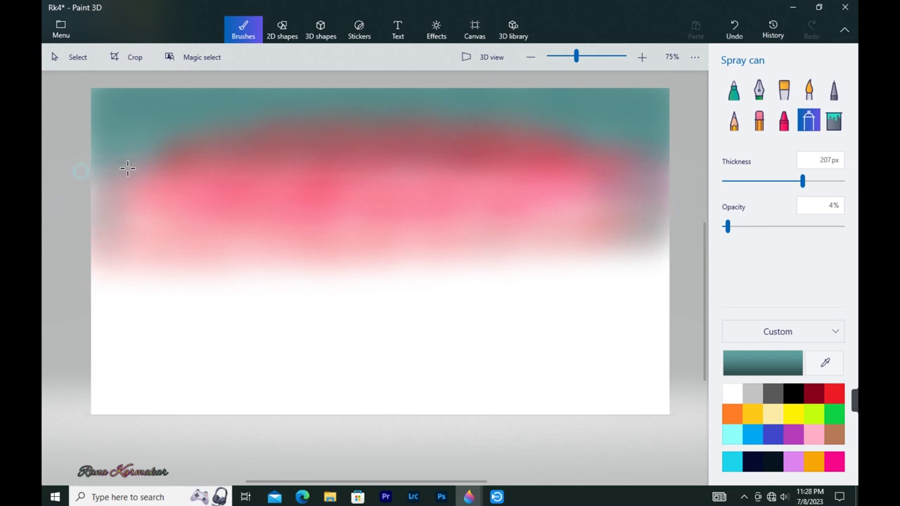
drag(192, 128, 683, 163)
drag(657, 248, 676, 264)
Sample pink from the glow and extend the pink sky downward with broad horizontal sprays
click(826, 362)
click(421, 211)
drag(338, 273, 551, 263)
mouse_move(309, 277)
mouse_down()
mouse_move(139, 284)
mouse_move(613, 274)
mouse_up()
mouse_move(193, 283)
mouse_down()
mouse_move(91, 284)
mouse_move(265, 285)
mouse_up()
Sample teal from the upper sky and spray a faint tint along the lower pink area
click(825, 362)
click(586, 120)
click(825, 362)
click(660, 95)
drag(204, 284, 466, 292)
Spray faint white over the pink sky at 139 px thickness and 7% opacity
click(305, 166)
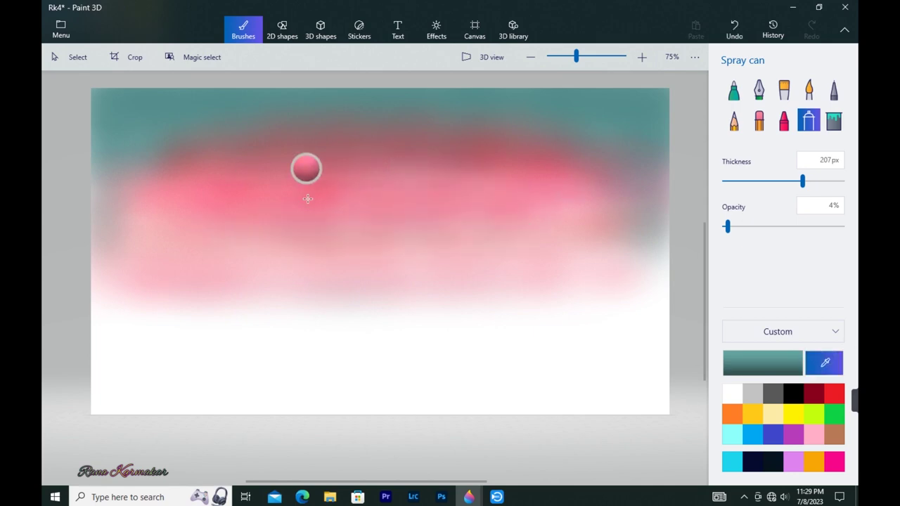
click(731, 394)
drag(802, 181, 772, 181)
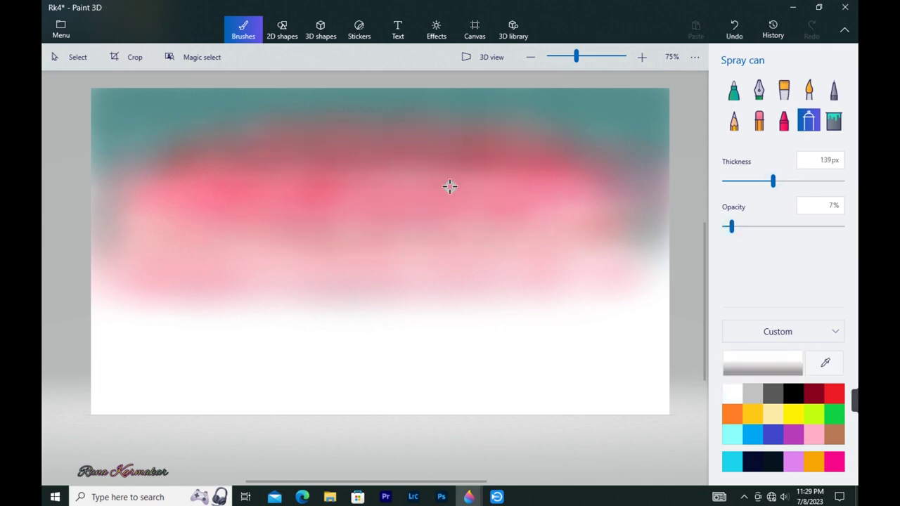
mouse_move(656, 163)
mouse_down()
mouse_move(298, 158)
mouse_move(207, 202)
mouse_up()
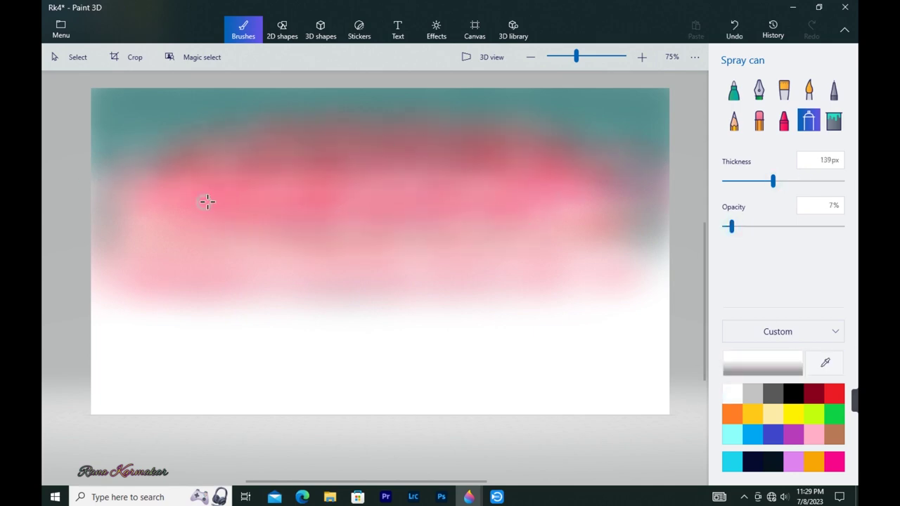
Sample a reddish pink from the glow's upper part and spray it along the lower pink sky
click(827, 364)
click(244, 161)
drag(708, 273, 472, 260)
Spray horizontal white cloud streaks across the pink glow and teal sky, narrowing the spray to 98 px
click(732, 394)
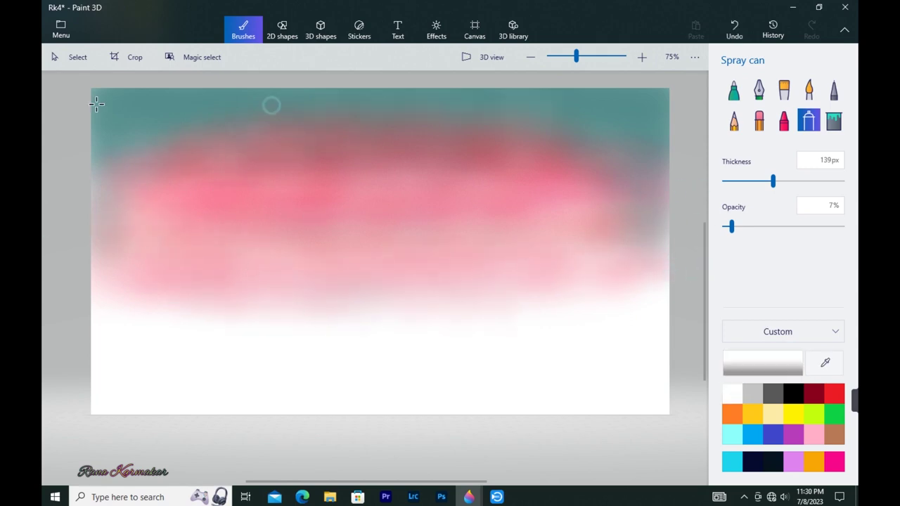
mouse_move(534, 140)
mouse_down()
mouse_move(271, 161)
mouse_move(532, 155)
mouse_move(200, 186)
mouse_up()
mouse_move(229, 123)
mouse_down()
mouse_move(520, 187)
mouse_move(317, 204)
mouse_move(288, 232)
mouse_up()
drag(329, 200, 228, 199)
drag(773, 181, 755, 182)
drag(524, 156, 233, 159)
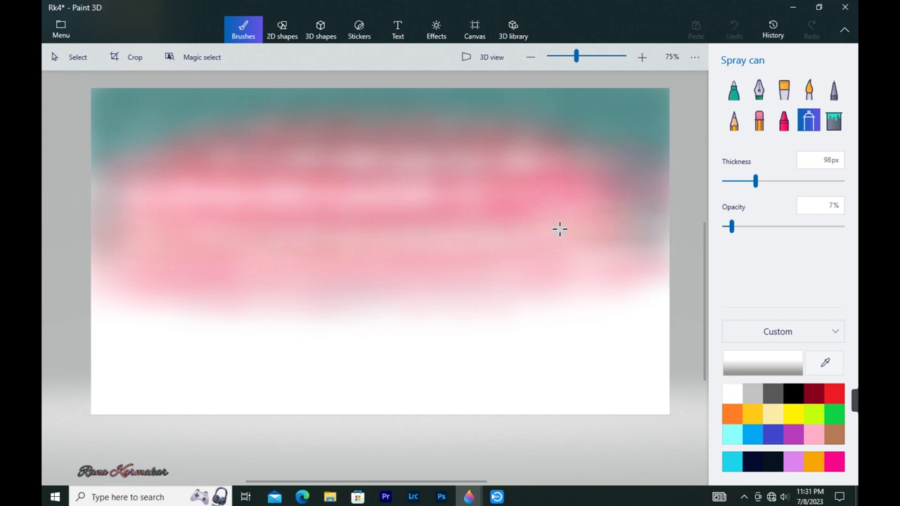
drag(260, 121, 102, 123)
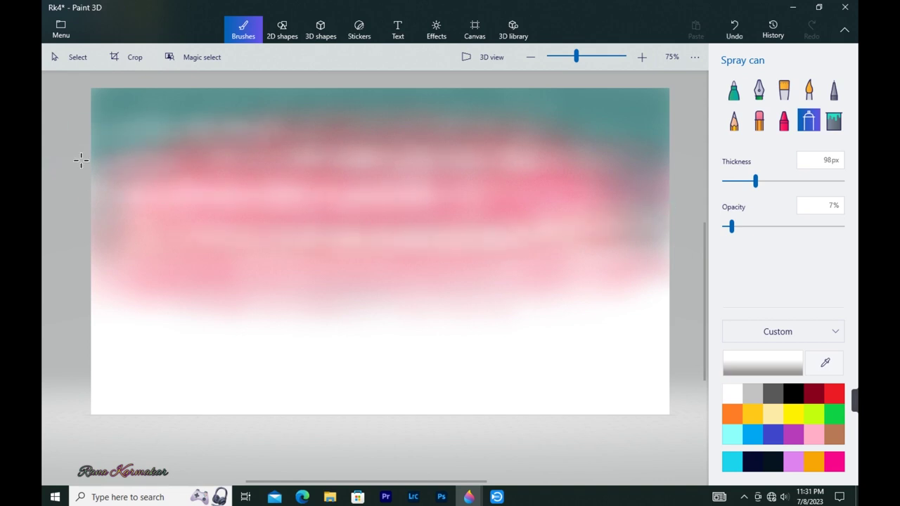
Layer light grey and rose streaks over the pink sky and a white streak across the teal at its upper right
click(752, 394)
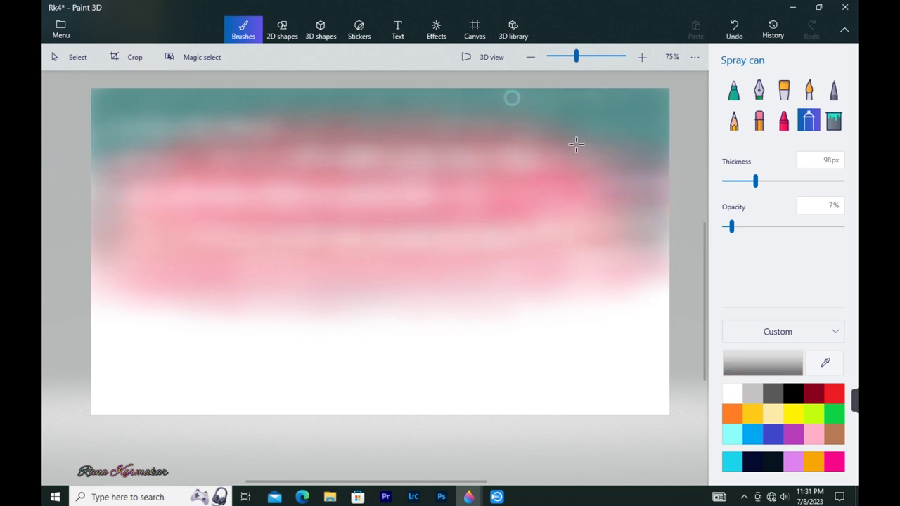
click(813, 434)
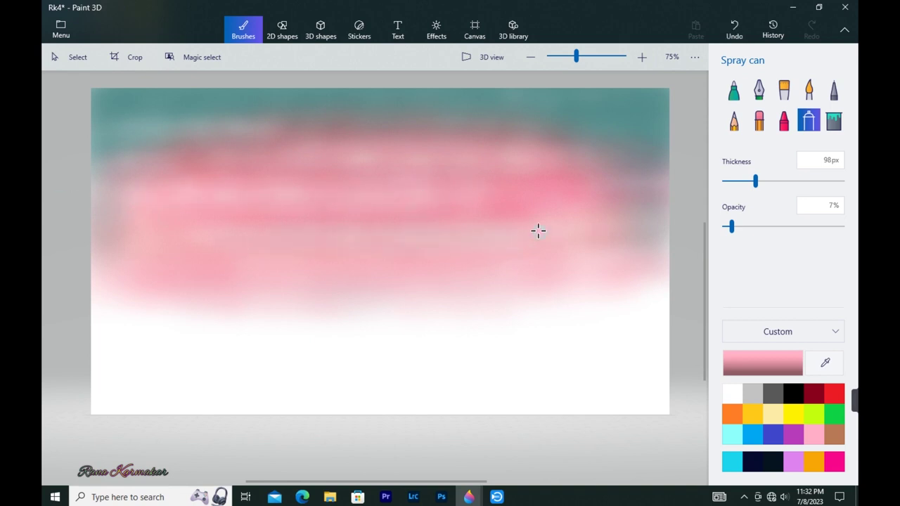
click(732, 394)
mouse_move(487, 122)
mouse_down()
mouse_move(703, 116)
mouse_move(640, 125)
mouse_up()
Sample pink and teal from the sky and blend along the border where the glow meets the teal band
click(825, 362)
click(377, 163)
click(824, 363)
click(485, 95)
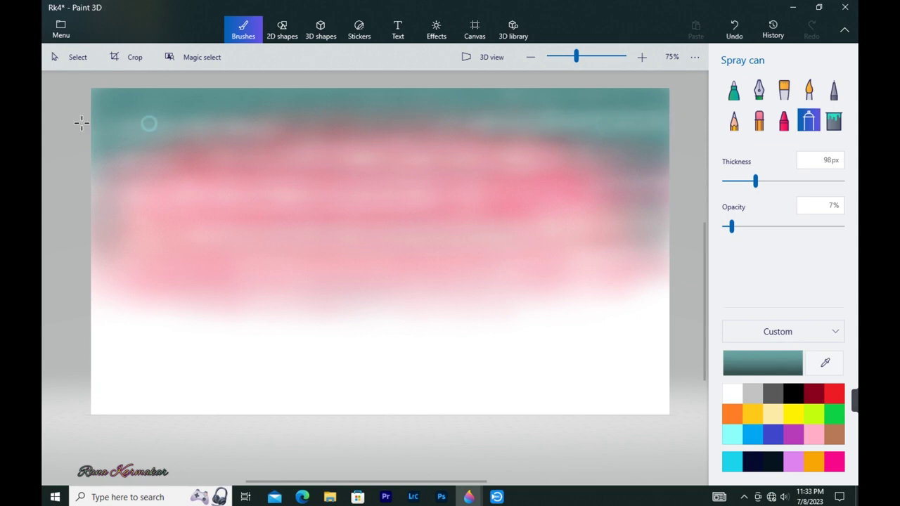
drag(290, 120, 305, 130)
Darken the teal to a near-black custom colour and spray it along the canvas's upper edge
click(765, 361)
click(370, 240)
click(389, 361)
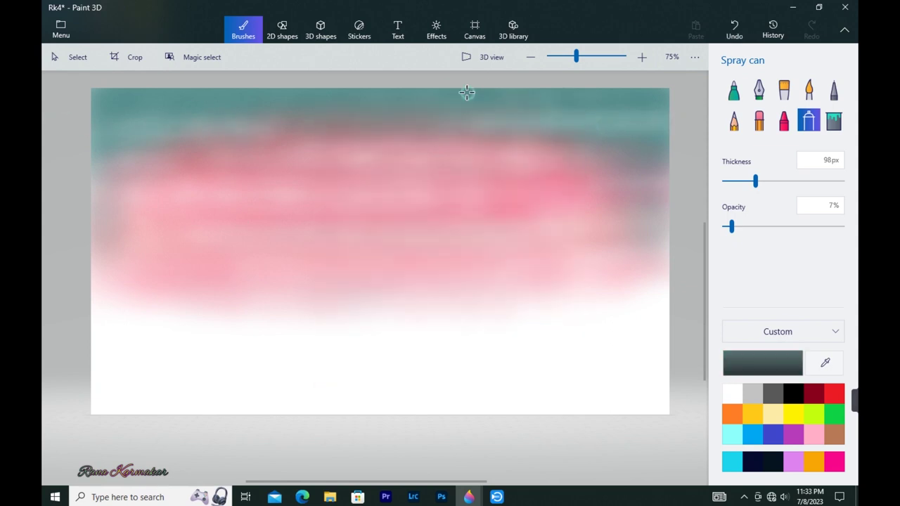
click(763, 362)
click(373, 276)
click(390, 361)
drag(523, 93, 672, 91)
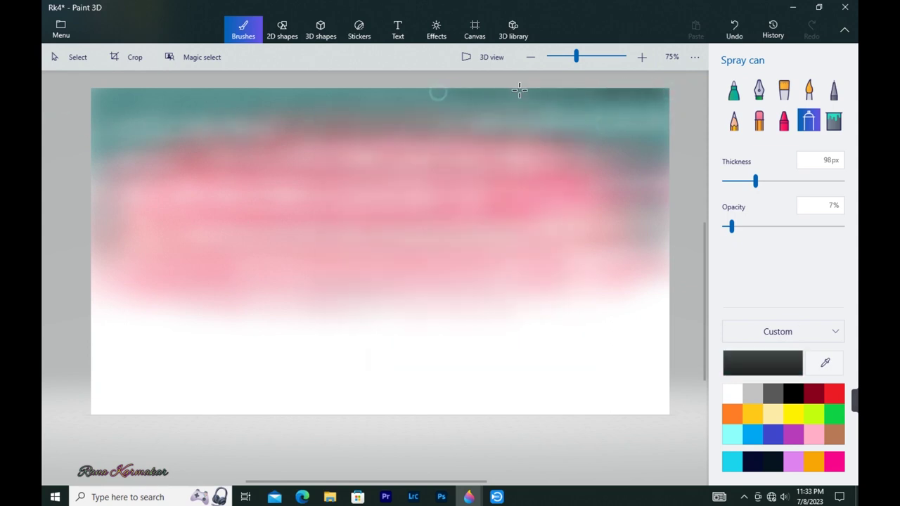
mouse_move(323, 84)
mouse_down()
mouse_move(223, 90)
mouse_move(384, 99)
mouse_move(541, 90)
mouse_move(93, 93)
mouse_move(666, 94)
mouse_up()
Sample the lighter teal from the sky and spray it over the dark upper edge to soften it
click(825, 363)
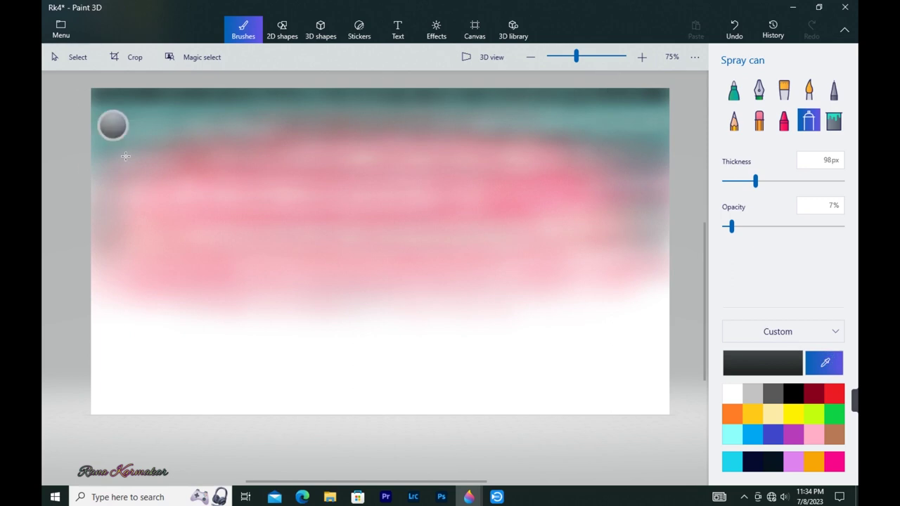
click(113, 113)
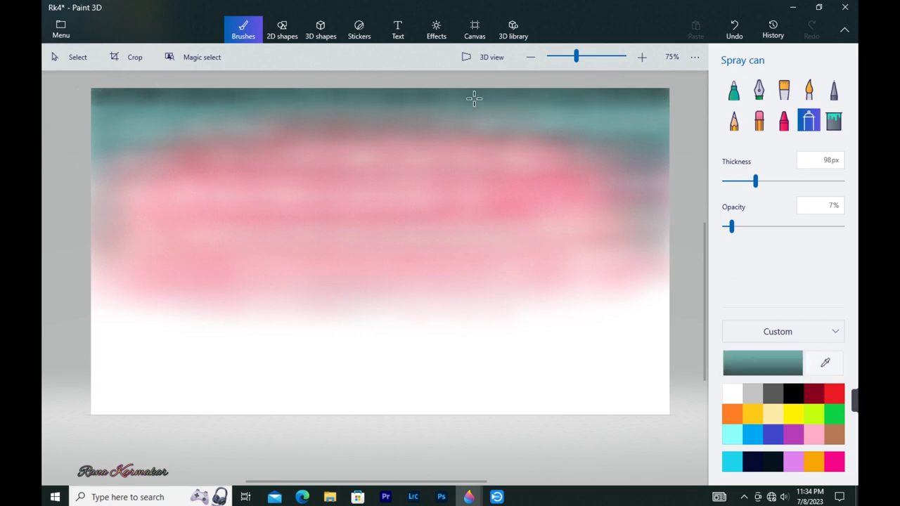
drag(560, 97, 422, 96)
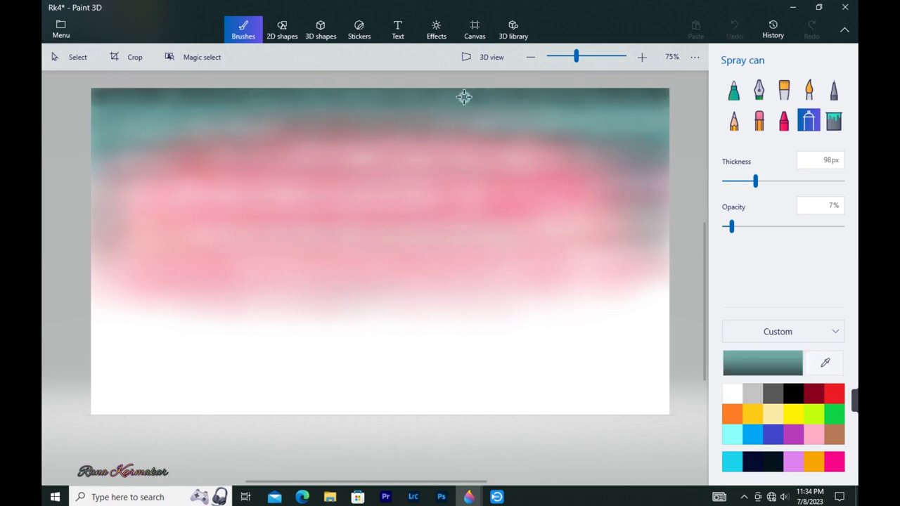
Outline the central mountain with the Marker at 5 px in a dark teal sampled from the sky
click(733, 89)
click(825, 362)
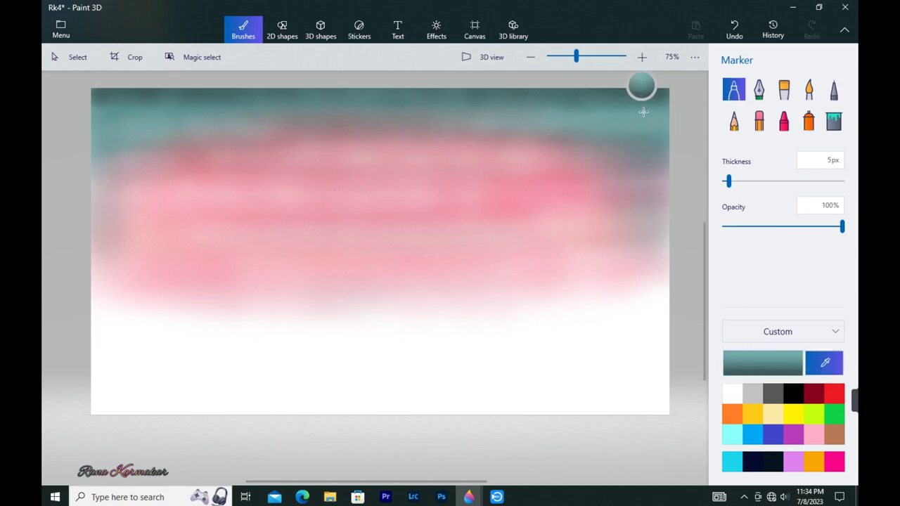
click(630, 134)
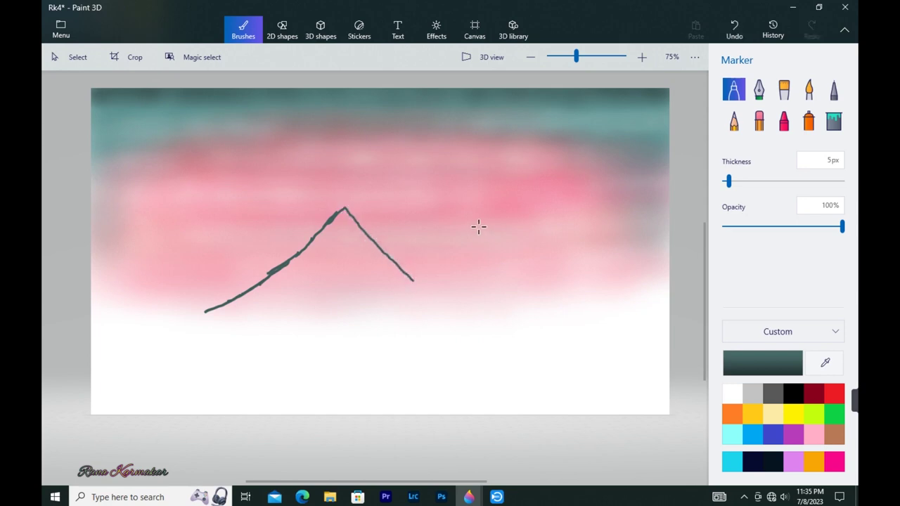
Outline the small third peak, the large right peak and the left peak, undoing misplaced lines
drag(466, 228, 413, 280)
key(ctrl+z)
drag(463, 230, 406, 285)
key(ctrl+z)
drag(463, 230, 511, 266)
mouse_move(609, 194)
mouse_down()
mouse_move(567, 229)
mouse_move(615, 189)
mouse_move(607, 193)
mouse_move(670, 241)
mouse_up()
mouse_move(191, 224)
mouse_down()
mouse_move(89, 282)
mouse_move(173, 237)
mouse_move(91, 299)
mouse_up()
key(ctrl+z)
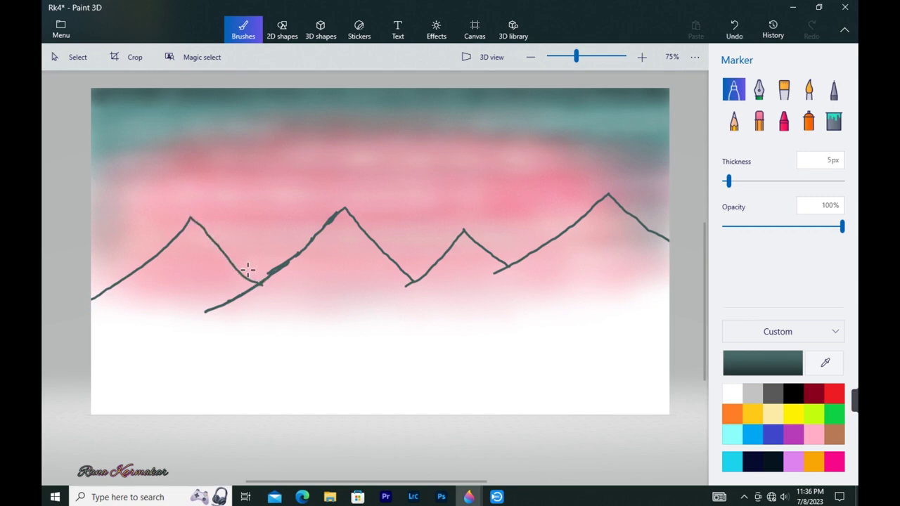
Fill all four mountains with dark teal Marker strokes, enlarging the thickness from 7 px to 20 px
click(745, 181)
mouse_move(186, 237)
mouse_down()
mouse_move(172, 261)
mouse_move(114, 288)
mouse_move(176, 240)
mouse_up()
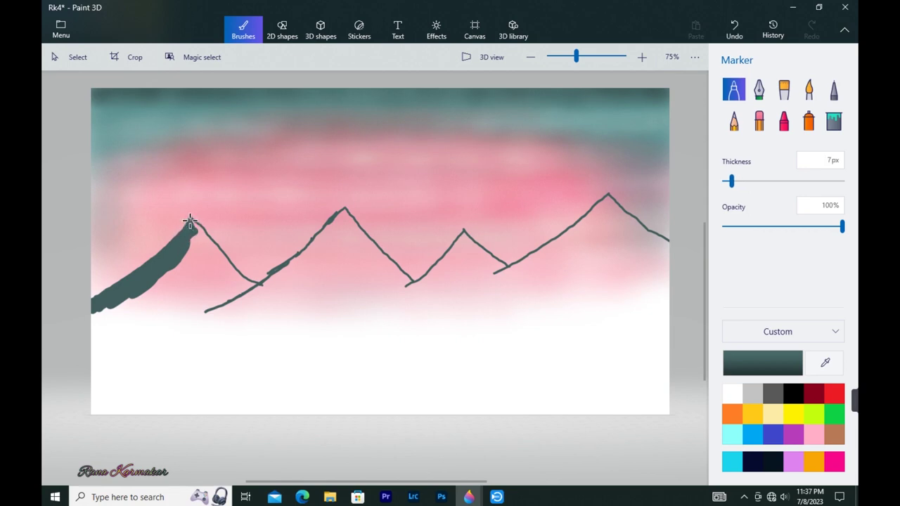
mouse_move(209, 241)
mouse_down()
mouse_move(194, 226)
mouse_move(240, 279)
mouse_move(192, 240)
mouse_move(182, 262)
mouse_move(223, 276)
mouse_move(110, 309)
mouse_move(217, 277)
mouse_move(139, 311)
mouse_move(102, 314)
mouse_move(149, 313)
mouse_move(218, 292)
mouse_move(180, 317)
mouse_up()
mouse_move(344, 214)
mouse_down()
mouse_move(220, 310)
mouse_move(345, 215)
mouse_move(402, 279)
mouse_move(367, 259)
mouse_move(320, 269)
mouse_move(352, 275)
mouse_move(257, 326)
mouse_move(379, 299)
mouse_move(443, 264)
mouse_move(432, 284)
mouse_move(466, 243)
mouse_move(461, 267)
mouse_move(398, 297)
mouse_move(476, 291)
mouse_move(441, 317)
mouse_move(432, 302)
mouse_move(498, 294)
mouse_up()
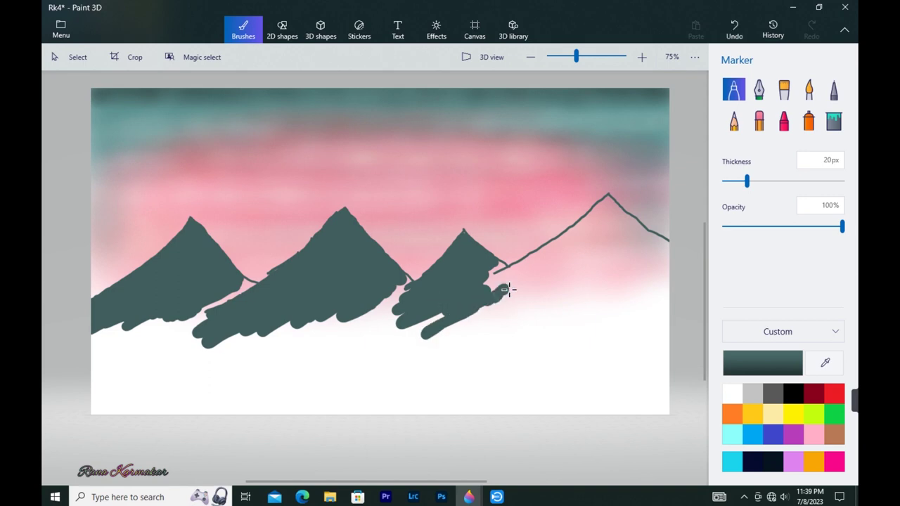
mouse_move(607, 198)
mouse_down()
mouse_move(508, 271)
mouse_move(603, 204)
mouse_move(601, 213)
mouse_move(660, 240)
mouse_move(611, 224)
mouse_move(660, 257)
mouse_move(554, 260)
mouse_move(597, 239)
mouse_move(591, 277)
mouse_move(623, 315)
mouse_move(578, 300)
mouse_move(598, 283)
mouse_move(521, 290)
mouse_move(643, 318)
mouse_up()
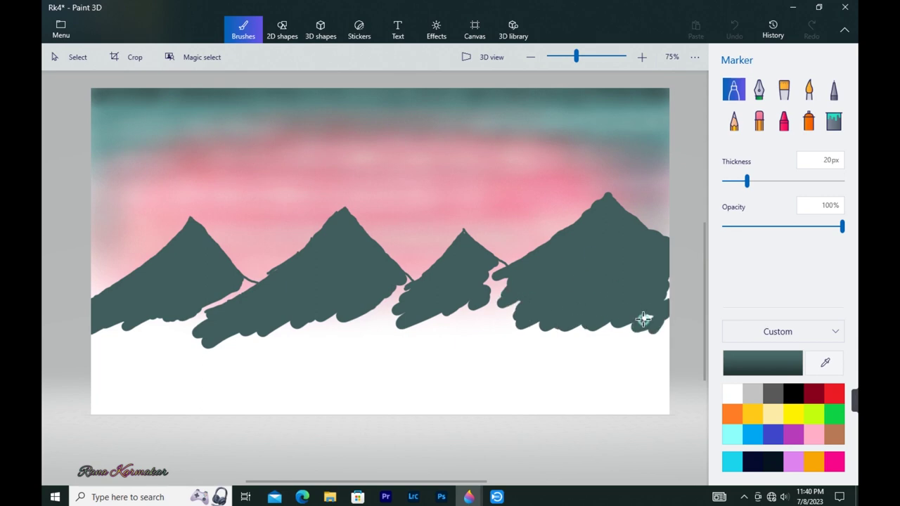
Raise and sharpen the central mountain's summit with the Marker at 8 px
drag(747, 182, 733, 181)
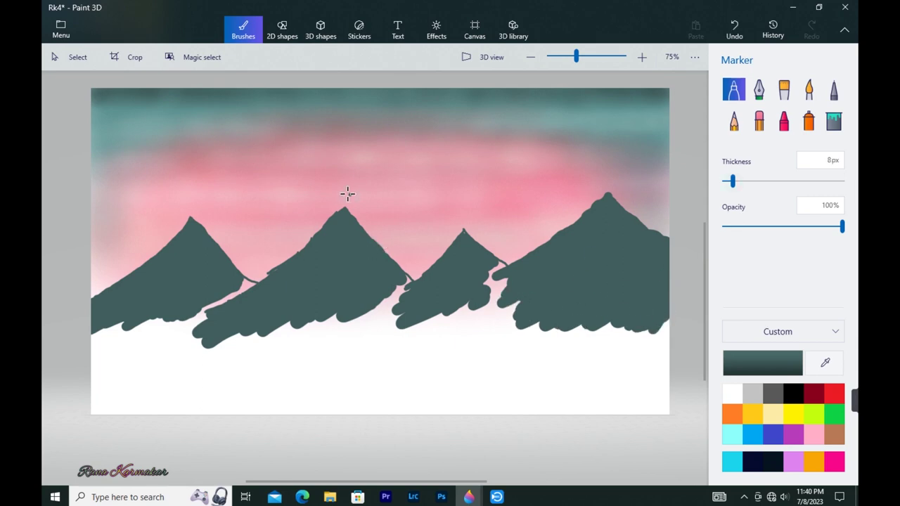
drag(343, 192, 299, 250)
drag(343, 200, 318, 225)
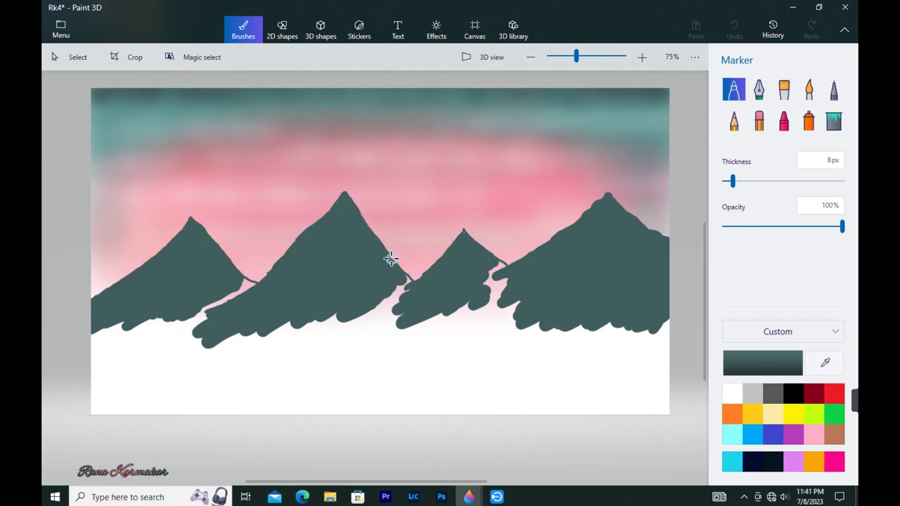
Paint a white snow ridge down the left mountain from its summit with the Watercolour brush at 18 px
click(732, 394)
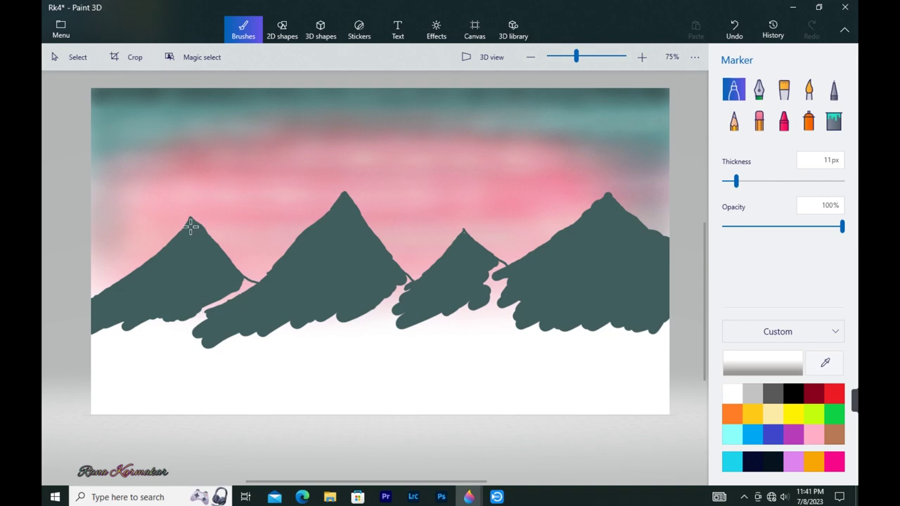
click(808, 89)
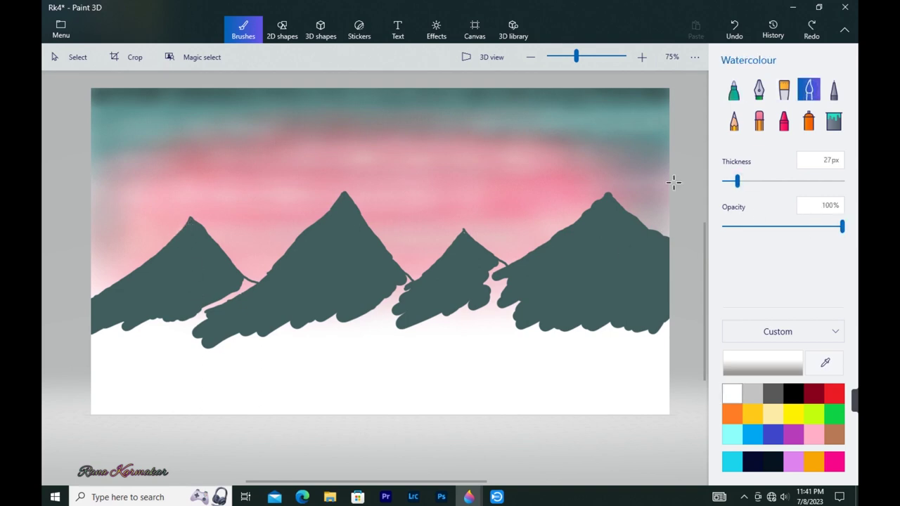
mouse_move(189, 265)
mouse_down()
mouse_move(193, 289)
mouse_move(184, 272)
mouse_up()
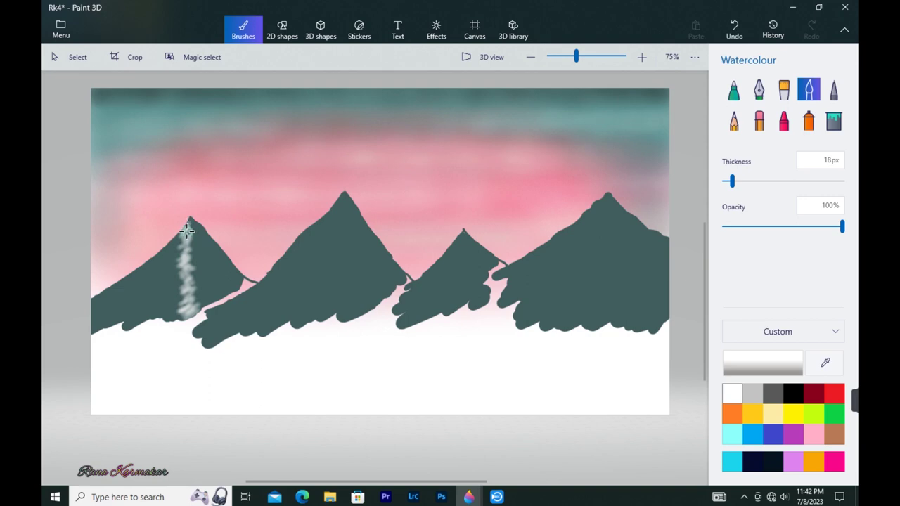
drag(186, 231, 176, 243)
Brush lower-opacity white snow down the left slope of the left mountain, undoing the unwanted strokes
click(746, 181)
mouse_move(147, 281)
mouse_down()
mouse_move(173, 253)
mouse_move(122, 286)
mouse_up()
key(ctrl+z)
click(782, 226)
key(ctrl+z)
drag(183, 237, 132, 294)
Add semi-transparent white snow strokes to the left mountain with the Marker and Watercolour, undoing unsuitable Marker strokes
click(734, 90)
click(771, 227)
drag(151, 264, 179, 241)
key(ctrl+z)
drag(736, 181, 759, 181)
drag(165, 272, 185, 263)
key(ctrl+z)
drag(760, 181, 748, 182)
mouse_move(168, 267)
mouse_down()
mouse_move(187, 283)
mouse_move(176, 309)
mouse_move(147, 283)
mouse_move(174, 239)
mouse_move(155, 295)
mouse_move(172, 316)
mouse_move(112, 295)
mouse_move(159, 259)
mouse_up()
click(809, 89)
mouse_move(142, 291)
mouse_down()
mouse_move(165, 275)
mouse_move(173, 251)
mouse_move(130, 287)
mouse_move(184, 295)
mouse_move(167, 308)
mouse_move(129, 298)
mouse_move(155, 270)
mouse_move(130, 292)
mouse_up()
Shade below the left mountain's base with a custom dark grey Watercolour at 17 px and 85% opacity
click(821, 362)
click(205, 262)
click(762, 363)
click(345, 253)
click(361, 362)
mouse_move(132, 306)
mouse_down()
mouse_move(126, 327)
mouse_move(172, 325)
mouse_move(106, 341)
mouse_move(109, 331)
mouse_up()
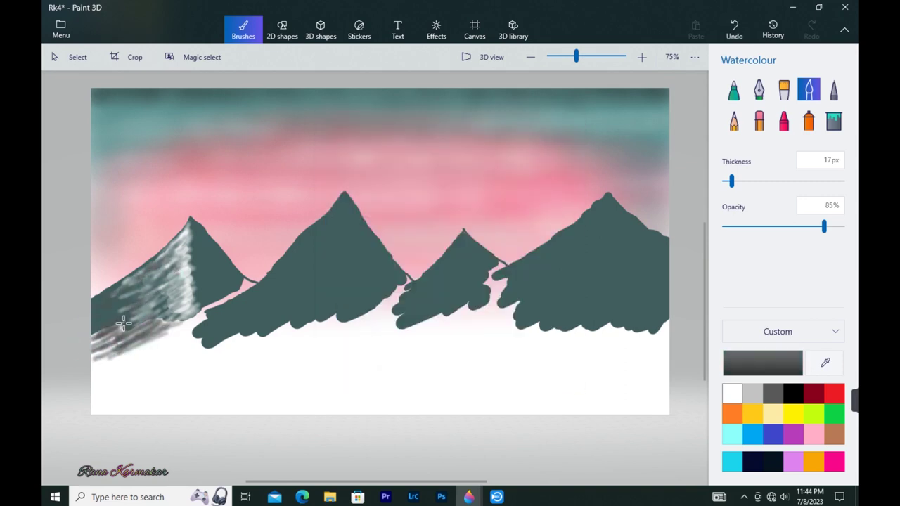
Paint more white Watercolour snow along the upper edge of the left mountain's left slope
click(731, 394)
drag(143, 273, 98, 302)
drag(169, 264, 106, 299)
Texture the left mountain's snow with white Pencil strokes at 6 px, lowering the opacity to 34%
click(733, 121)
drag(737, 183, 748, 182)
drag(142, 293, 169, 280)
drag(841, 226, 763, 226)
mouse_move(174, 274)
mouse_down()
mouse_move(167, 304)
mouse_move(163, 253)
mouse_up()
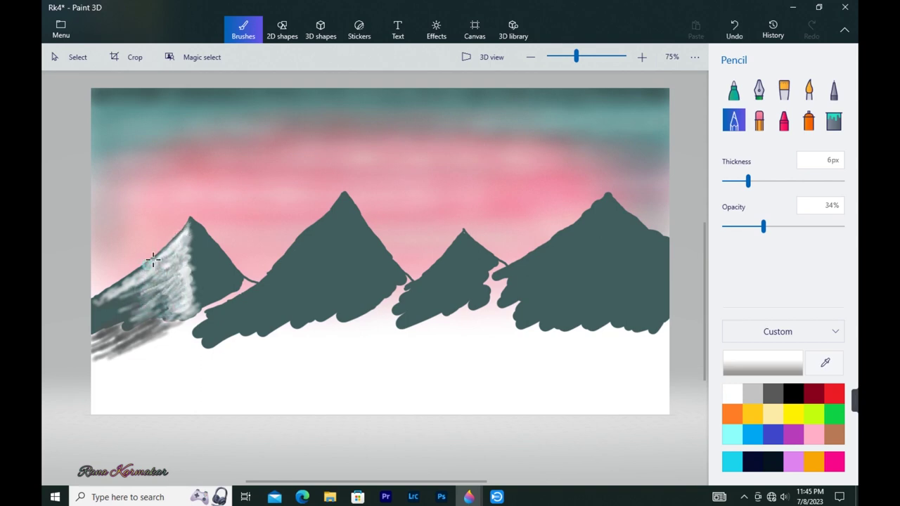
Sample dark teal from the right mountain and add dark and white Pencil hatching across the left mountain's snowy slope
click(825, 363)
click(564, 290)
mouse_move(186, 279)
mouse_down()
mouse_move(140, 310)
mouse_move(117, 295)
mouse_up()
mouse_move(137, 297)
mouse_down()
mouse_move(156, 307)
mouse_move(131, 325)
mouse_move(130, 280)
mouse_move(165, 310)
mouse_up()
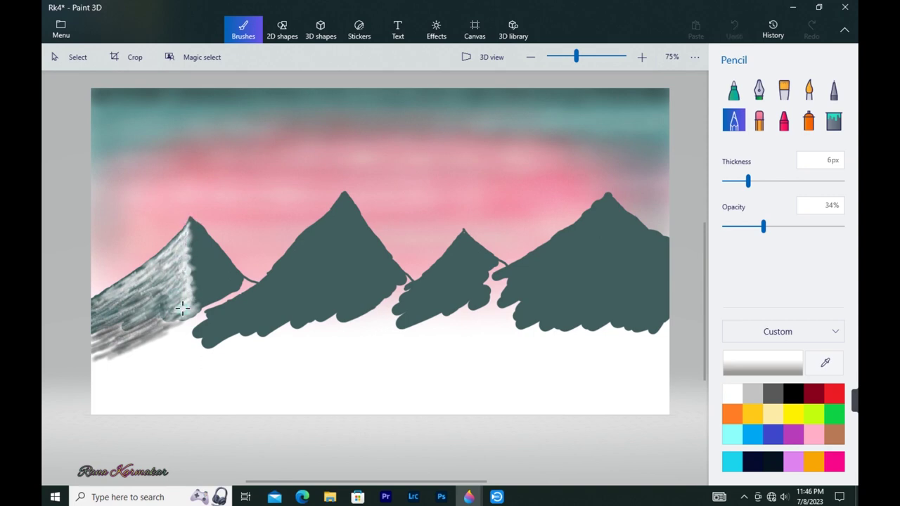
alt+click(268, 286)
drag(764, 226, 747, 225)
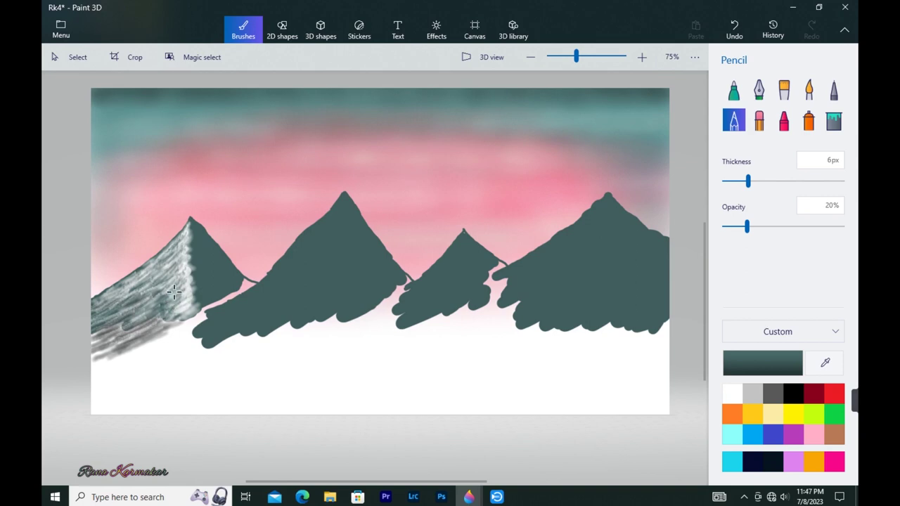
drag(139, 295, 180, 259)
key(ctrl+z)
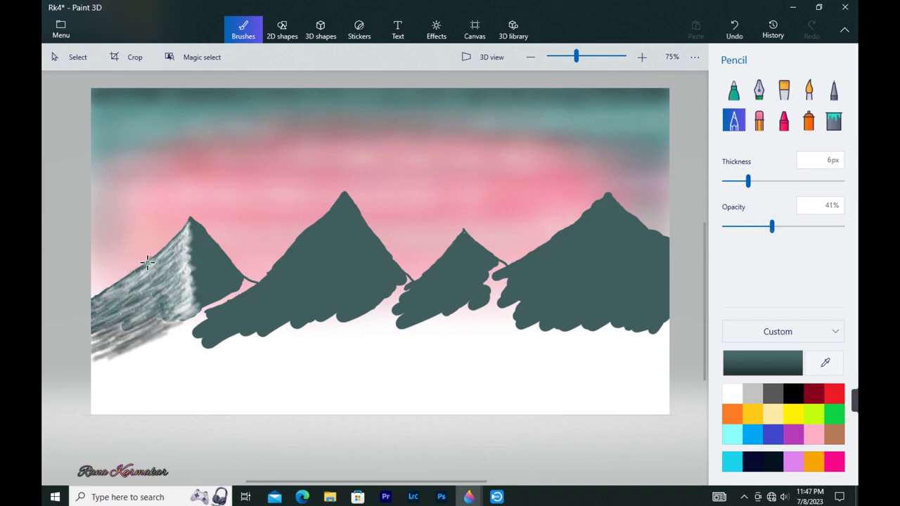
key(ctrl+z)
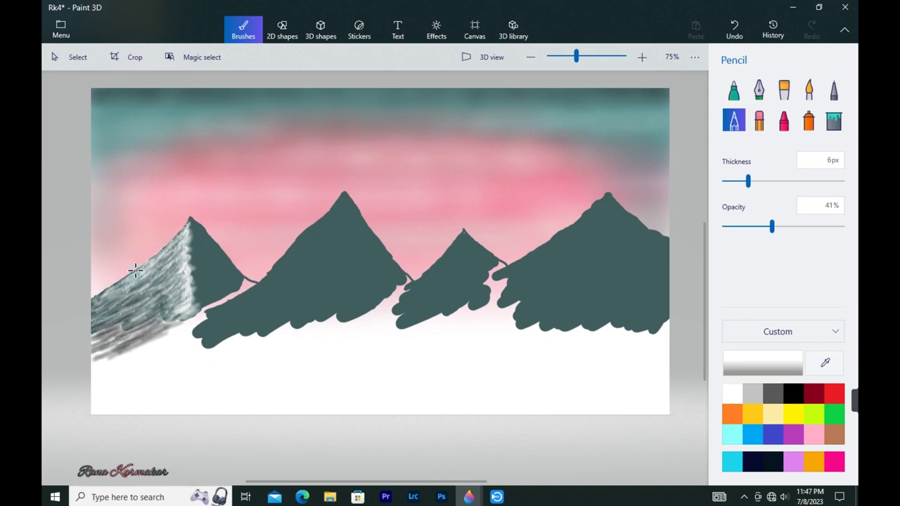
Add white Pencil strokes at 6 px and 41% opacity to the left mountain and the left slope of the second mountain
mouse_move(168, 263)
mouse_down()
mouse_move(117, 303)
mouse_move(166, 327)
mouse_up()
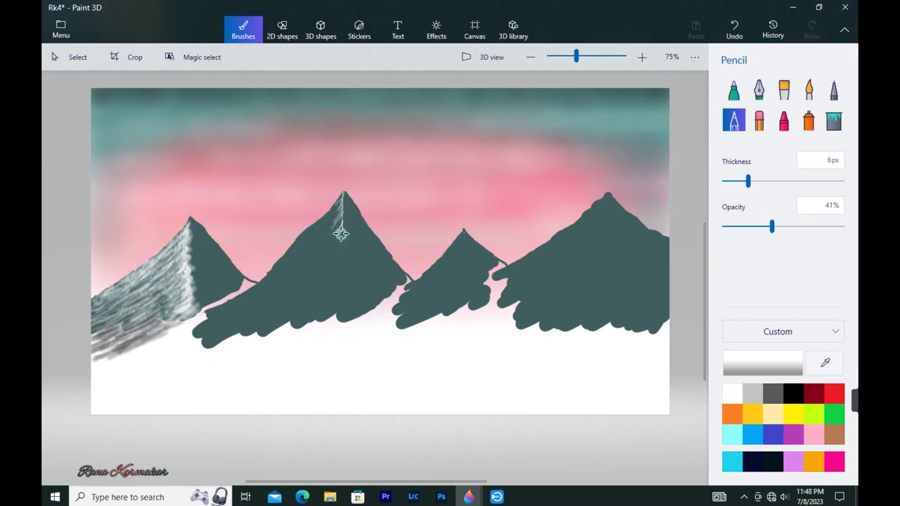
drag(351, 290, 358, 304)
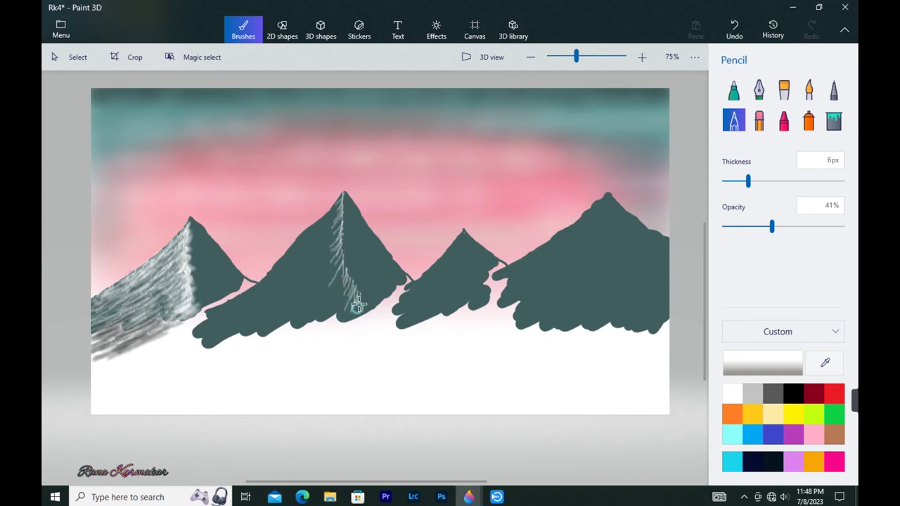
mouse_move(334, 221)
mouse_down()
mouse_move(318, 246)
mouse_move(321, 219)
mouse_move(296, 256)
mouse_move(309, 241)
mouse_move(332, 274)
mouse_move(275, 269)
mouse_move(308, 229)
mouse_move(227, 307)
mouse_move(313, 267)
mouse_move(330, 267)
mouse_move(310, 299)
mouse_move(330, 295)
mouse_move(351, 310)
mouse_move(270, 324)
mouse_move(293, 236)
mouse_move(270, 281)
mouse_move(325, 232)
mouse_move(337, 310)
mouse_move(351, 318)
mouse_up()
Hatch the left slopes of the small third mountain and the right mountain with white Pencil snow at 6 px and 41% opacity
mouse_move(463, 234)
mouse_down()
mouse_move(457, 260)
mouse_move(475, 273)
mouse_move(458, 254)
mouse_up()
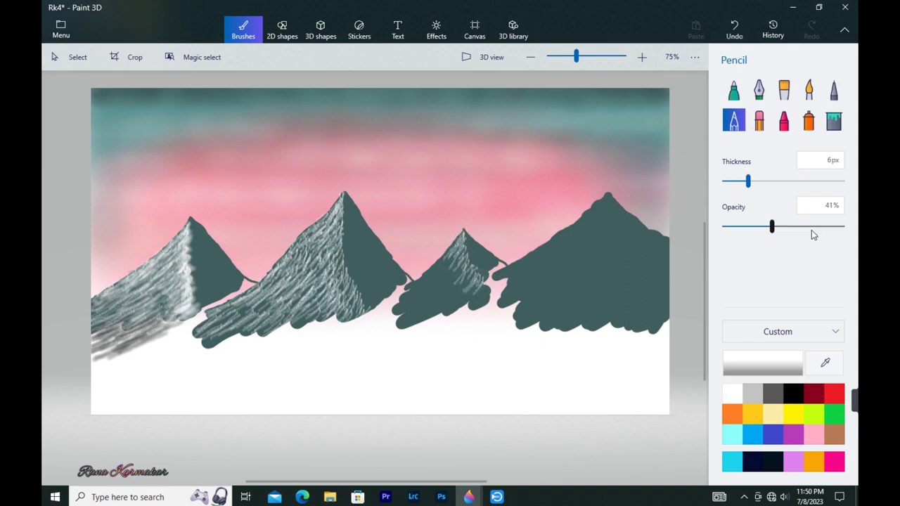
mouse_move(464, 248)
mouse_down()
mouse_move(475, 279)
mouse_move(460, 250)
mouse_move(468, 264)
mouse_move(462, 288)
mouse_move(429, 274)
mouse_move(419, 284)
mouse_move(443, 279)
mouse_move(473, 296)
mouse_move(444, 306)
mouse_up()
mouse_move(605, 199)
mouse_down()
mouse_move(613, 257)
mouse_move(660, 285)
mouse_up()
mouse_move(591, 211)
mouse_down()
mouse_move(552, 243)
mouse_move(590, 208)
mouse_move(573, 236)
mouse_move(584, 242)
mouse_move(558, 261)
mouse_move(586, 245)
mouse_move(611, 262)
mouse_move(594, 270)
mouse_move(651, 288)
mouse_move(513, 295)
mouse_move(604, 281)
mouse_move(590, 309)
mouse_move(657, 318)
mouse_move(618, 281)
mouse_move(527, 288)
mouse_move(584, 327)
mouse_move(664, 325)
mouse_up()
Fill the gaps between the mountains and join their bases with a dark teal 21 px Marker band
click(734, 89)
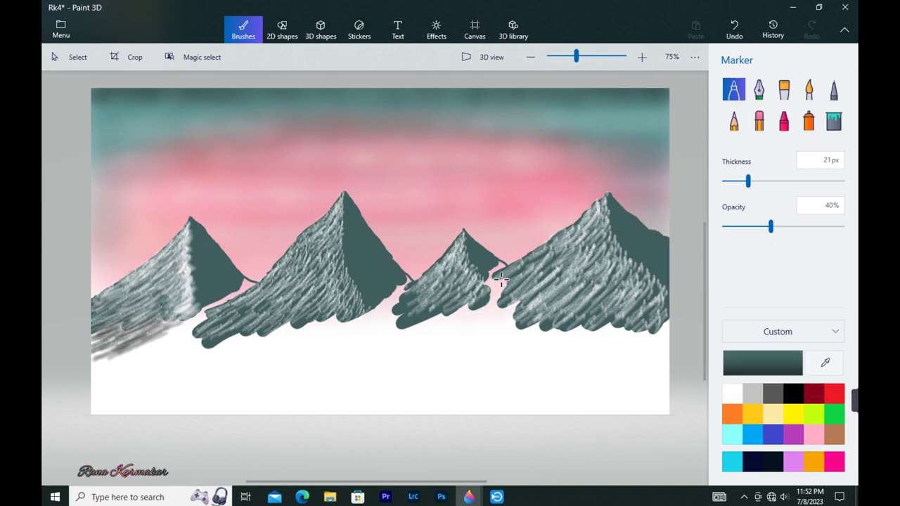
mouse_move(492, 298)
mouse_down()
mouse_move(422, 320)
mouse_move(373, 302)
mouse_move(612, 330)
mouse_move(663, 324)
mouse_move(295, 329)
mouse_move(342, 331)
mouse_move(203, 316)
mouse_move(98, 340)
mouse_move(333, 349)
mouse_move(504, 331)
mouse_up()
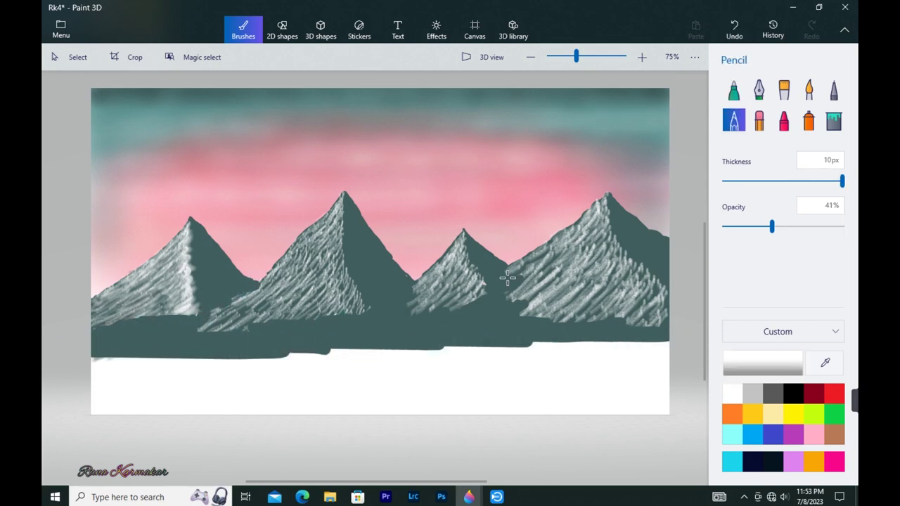
Extend the snow over the teal base band with white Pencil strokes at 10 px and 41% opacity
mouse_move(507, 277)
mouse_down()
mouse_move(463, 304)
mouse_move(533, 275)
mouse_move(466, 328)
mouse_move(523, 297)
mouse_move(556, 246)
mouse_move(570, 308)
mouse_move(604, 286)
mouse_move(559, 307)
mouse_move(567, 258)
mouse_move(546, 248)
mouse_move(560, 256)
mouse_move(558, 303)
mouse_move(452, 308)
mouse_move(496, 291)
mouse_move(575, 225)
mouse_move(554, 233)
mouse_move(539, 248)
mouse_move(583, 220)
mouse_move(594, 244)
mouse_move(560, 265)
mouse_move(593, 255)
mouse_move(394, 340)
mouse_move(614, 287)
mouse_move(655, 299)
mouse_move(613, 256)
mouse_move(627, 284)
mouse_move(592, 340)
mouse_move(663, 300)
mouse_move(660, 320)
mouse_move(633, 335)
mouse_move(579, 321)
mouse_move(534, 327)
mouse_move(637, 314)
mouse_move(663, 330)
mouse_move(473, 347)
mouse_move(542, 314)
mouse_move(423, 330)
mouse_move(383, 352)
mouse_move(582, 318)
mouse_move(668, 337)
mouse_up()
mouse_move(589, 224)
mouse_down()
mouse_move(495, 287)
mouse_move(439, 276)
mouse_up()
mouse_move(360, 320)
mouse_down()
mouse_move(275, 278)
mouse_move(134, 358)
mouse_move(167, 357)
mouse_move(147, 366)
mouse_move(334, 304)
mouse_move(362, 344)
mouse_move(344, 353)
mouse_move(211, 357)
mouse_up()
mouse_move(327, 263)
mouse_down()
mouse_move(303, 255)
mouse_move(309, 246)
mouse_move(325, 261)
mouse_move(332, 305)
mouse_move(342, 273)
mouse_move(329, 243)
mouse_move(333, 223)
mouse_move(222, 342)
mouse_move(281, 316)
mouse_move(303, 320)
mouse_move(253, 361)
mouse_move(220, 365)
mouse_move(100, 345)
mouse_move(95, 331)
mouse_move(85, 351)
mouse_move(159, 324)
mouse_move(125, 346)
mouse_up()
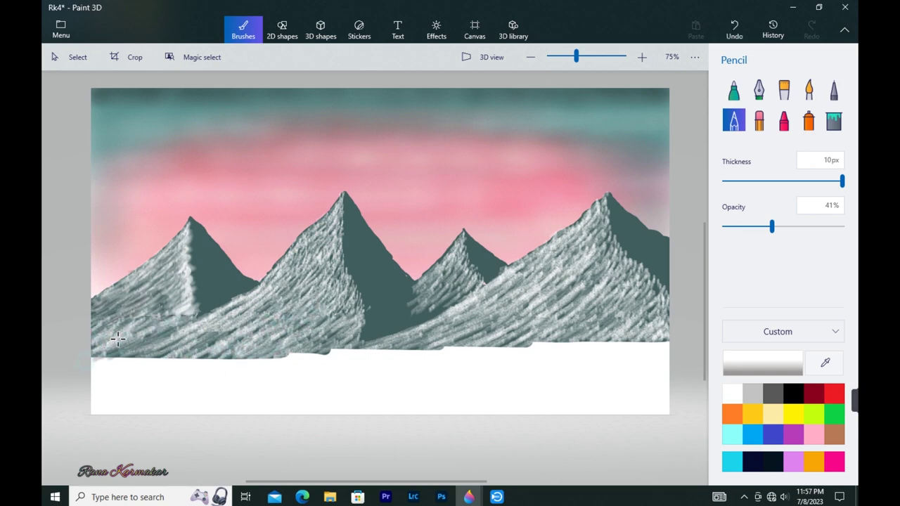
Sample the second mountain's dark teal and extend its shaded side over the small mountain's base with a 21 px Marker at 100% opacity
click(733, 90)
click(825, 362)
click(383, 280)
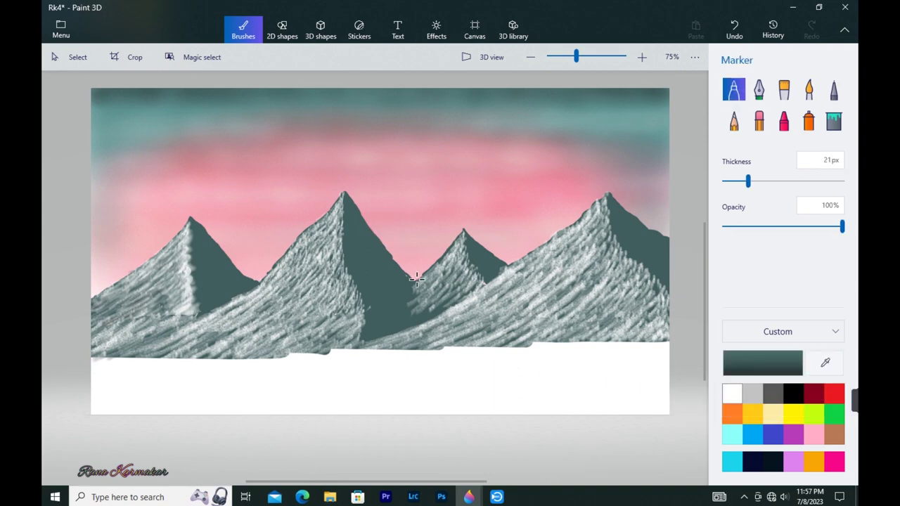
drag(416, 289, 423, 305)
Shade the right mountain's snowy slope with custom dark grey Pencil strokes at 10 px and 21% opacity
click(733, 120)
click(738, 362)
click(393, 361)
click(748, 226)
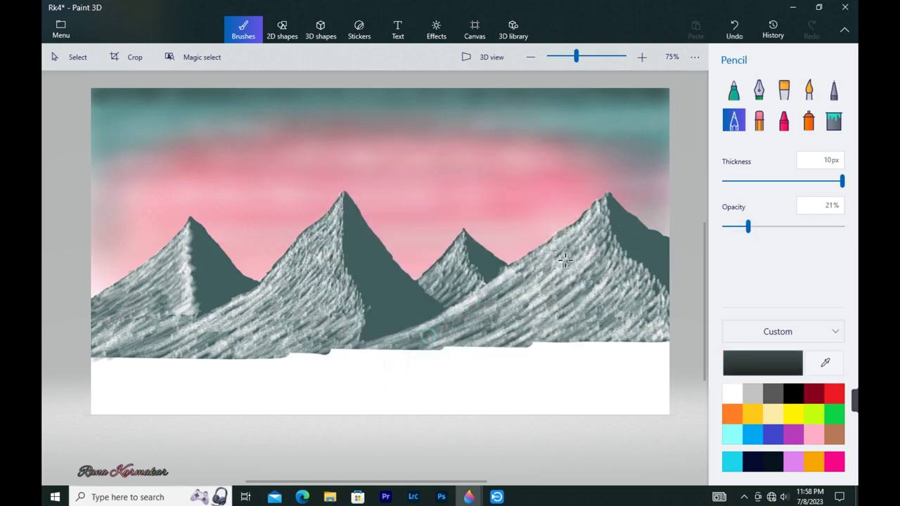
mouse_move(534, 300)
mouse_down()
mouse_move(585, 248)
mouse_move(537, 262)
mouse_move(560, 236)
mouse_move(548, 252)
mouse_move(587, 238)
mouse_move(557, 266)
mouse_move(583, 262)
mouse_move(539, 270)
mouse_move(543, 294)
mouse_move(501, 313)
mouse_move(571, 300)
mouse_move(542, 330)
mouse_move(599, 272)
mouse_move(536, 333)
mouse_move(614, 267)
mouse_move(541, 321)
mouse_move(637, 288)
mouse_move(620, 313)
mouse_up()
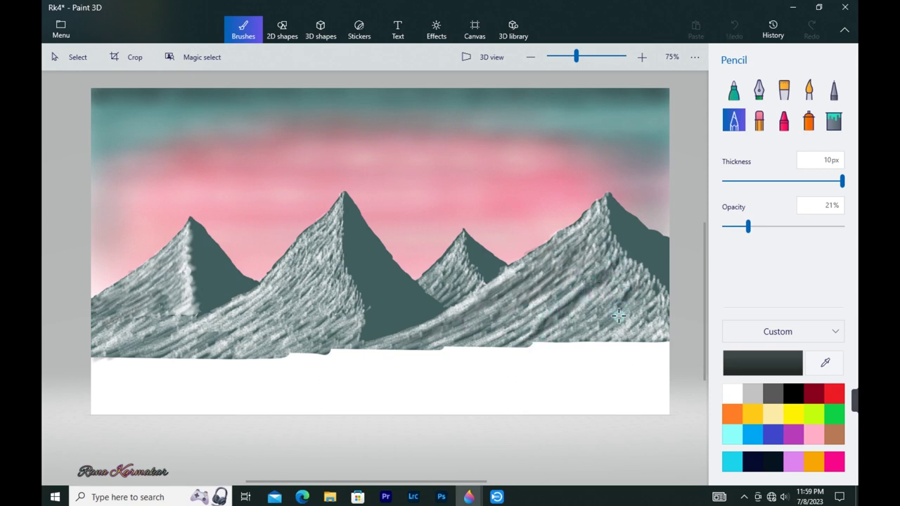
drag(640, 284, 649, 317)
mouse_move(571, 287)
mouse_down()
mouse_move(475, 332)
mouse_move(559, 272)
mouse_move(586, 236)
mouse_move(559, 276)
mouse_move(594, 235)
mouse_move(506, 324)
mouse_move(541, 279)
mouse_move(464, 316)
mouse_move(490, 301)
mouse_up()
mouse_move(594, 254)
mouse_down()
mouse_move(601, 301)
mouse_move(562, 336)
mouse_up()
Continue the dark grey Pencil shading over the snowy slopes of the small, second and left mountains
mouse_move(448, 259)
mouse_down()
mouse_move(450, 279)
mouse_move(440, 291)
mouse_move(458, 257)
mouse_move(458, 288)
mouse_up()
mouse_move(260, 297)
mouse_down()
mouse_move(171, 341)
mouse_move(246, 295)
mouse_move(187, 357)
mouse_move(211, 331)
mouse_move(201, 339)
mouse_move(321, 280)
mouse_move(295, 261)
mouse_move(285, 320)
mouse_up()
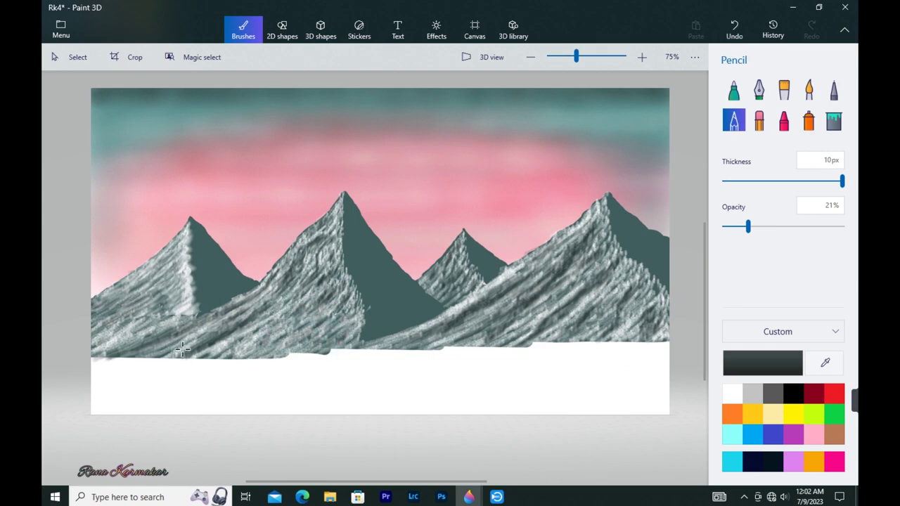
mouse_move(130, 280)
mouse_down()
mouse_move(173, 251)
mouse_move(169, 276)
mouse_move(121, 297)
mouse_move(80, 345)
mouse_move(139, 331)
mouse_up()
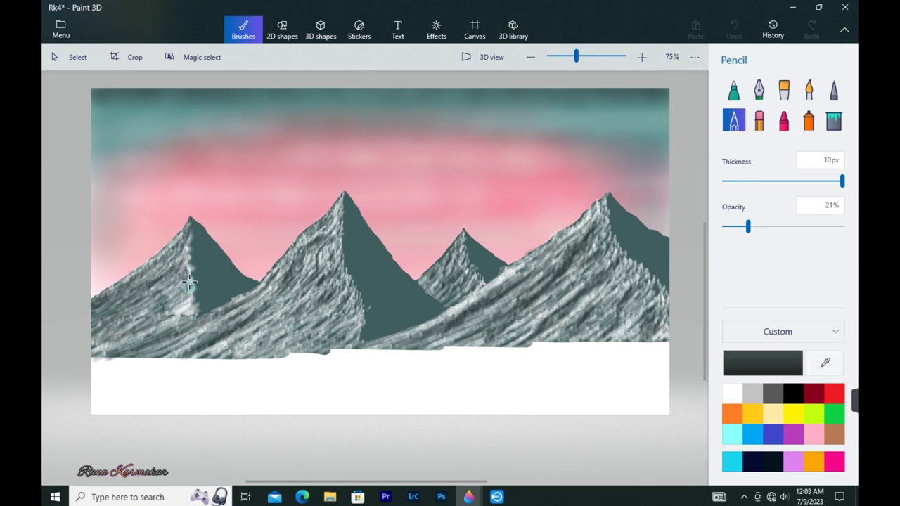
mouse_move(180, 262)
mouse_down()
mouse_move(156, 293)
mouse_move(174, 283)
mouse_move(167, 302)
mouse_move(157, 288)
mouse_move(187, 305)
mouse_move(179, 308)
mouse_move(188, 288)
mouse_up()
drag(187, 256, 190, 306)
mouse_move(284, 315)
mouse_down()
mouse_move(242, 349)
mouse_move(259, 353)
mouse_up()
drag(215, 318, 187, 331)
Add white Pencil highlights at 10 px and 21% opacity across the left mountain's snowy slope
click(732, 394)
mouse_move(156, 276)
mouse_down()
mouse_move(123, 291)
mouse_move(118, 312)
mouse_up()
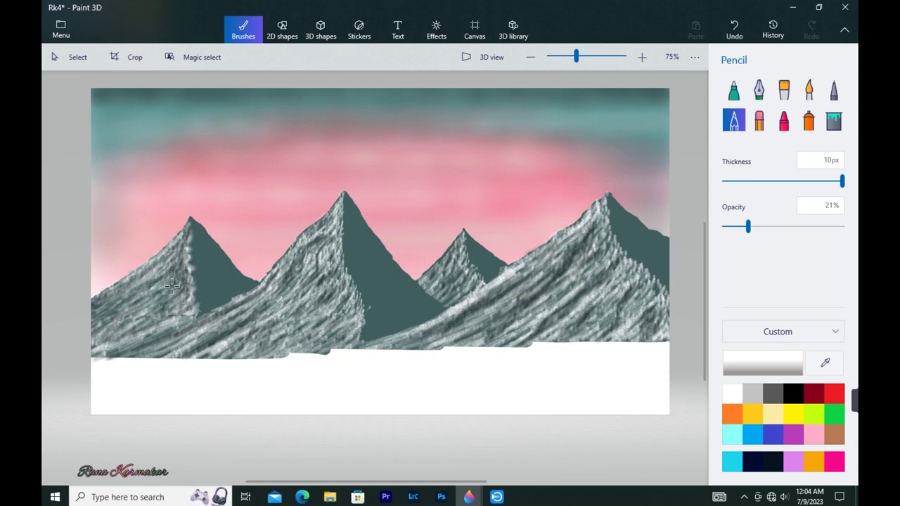
mouse_move(181, 266)
mouse_down()
mouse_move(171, 302)
mouse_move(146, 300)
mouse_up()
mouse_move(180, 257)
mouse_down()
mouse_move(116, 289)
mouse_move(161, 355)
mouse_up()
Glaze the shaded sides of the second and left mountains with white Watercolour at 5% opacity, using 70 px and 43 px
click(729, 369)
click(430, 363)
drag(748, 226, 725, 227)
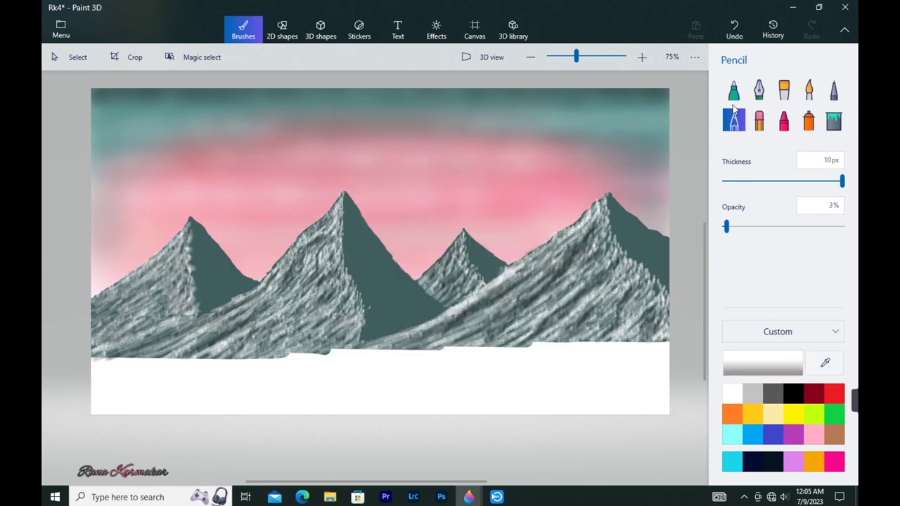
click(808, 90)
click(764, 181)
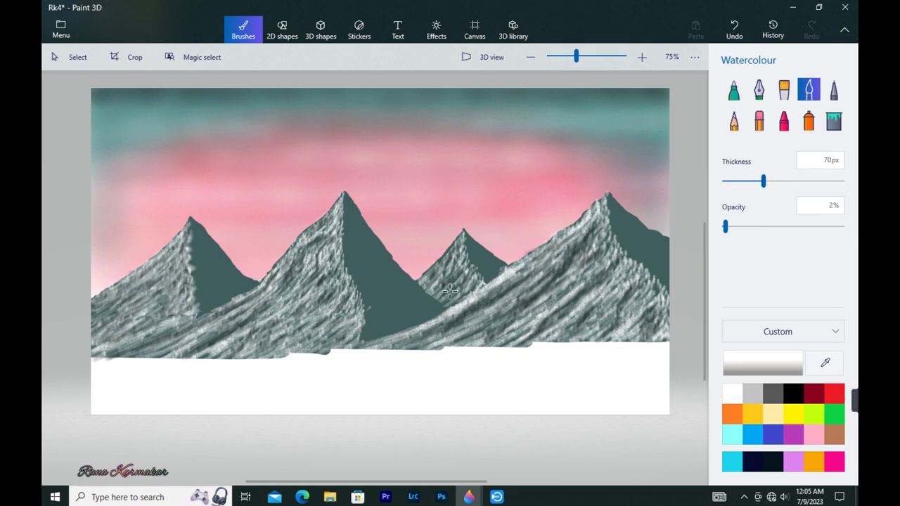
drag(725, 227, 728, 226)
mouse_move(359, 255)
mouse_down()
mouse_move(389, 274)
mouse_move(354, 269)
mouse_up()
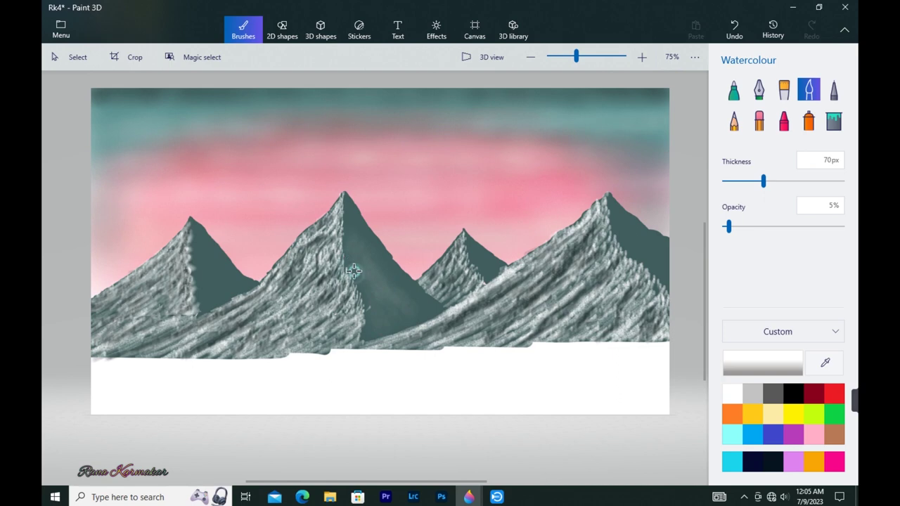
drag(763, 181, 747, 181)
mouse_move(198, 254)
mouse_down()
mouse_move(224, 277)
mouse_move(209, 299)
mouse_up()
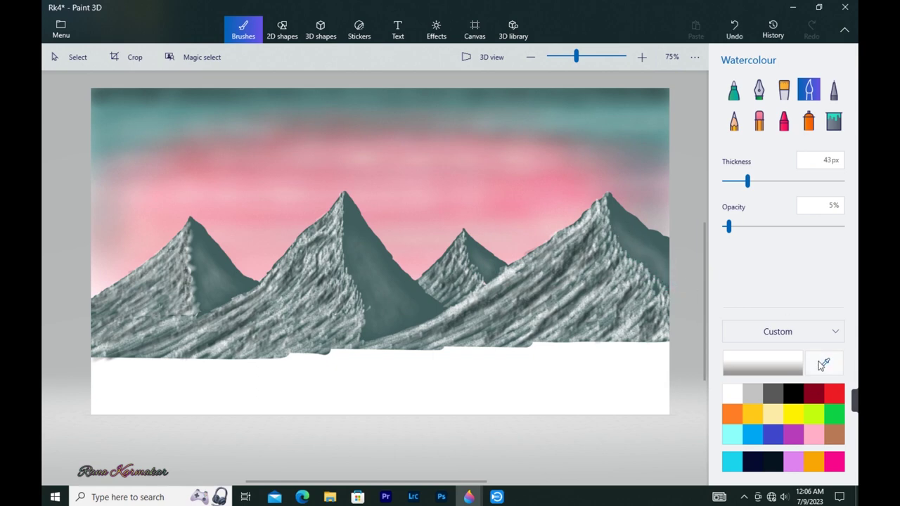
Sample teal from the second mountain and hatch the shaded sides of the second and left mountains with a 10 px Pencil at 14% opacity
click(734, 121)
click(825, 362)
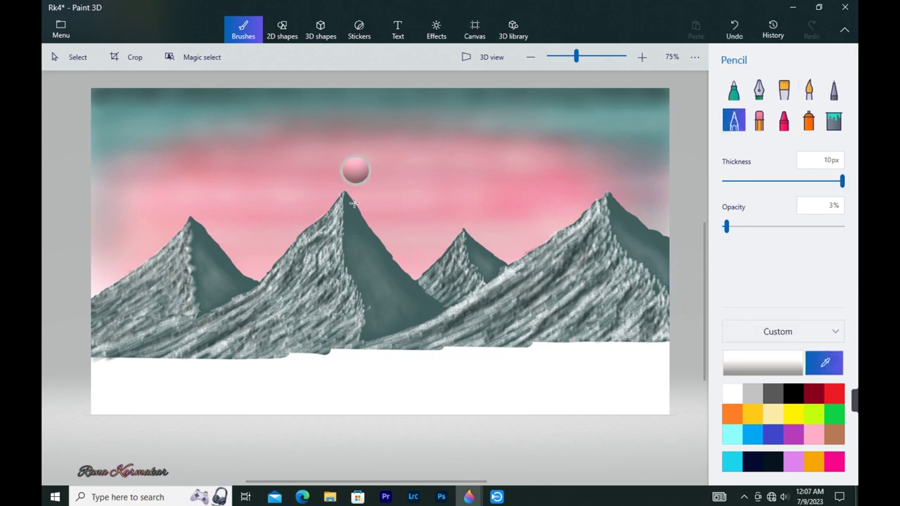
click(373, 274)
drag(727, 227, 739, 227)
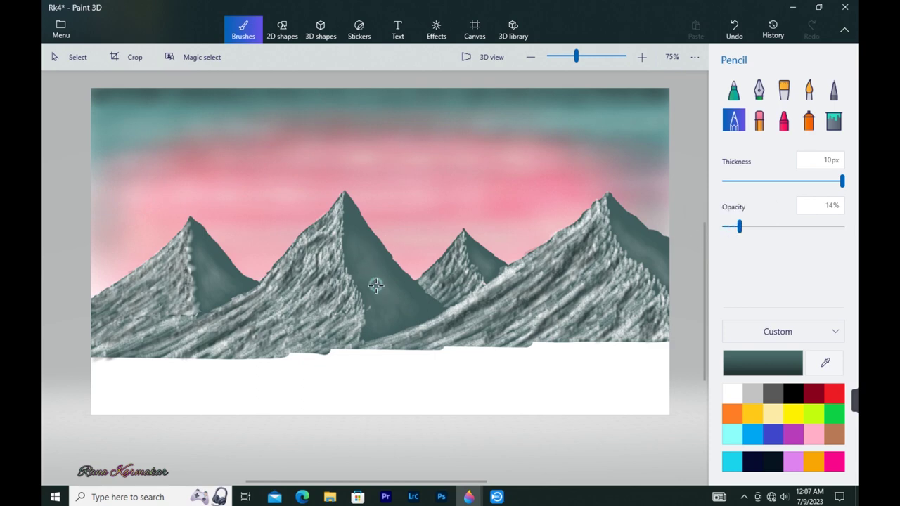
mouse_move(347, 247)
mouse_down()
mouse_move(396, 289)
mouse_move(367, 291)
mouse_move(385, 268)
mouse_up()
mouse_move(206, 270)
mouse_down()
mouse_move(226, 287)
mouse_move(211, 293)
mouse_up()
drag(201, 252, 226, 277)
Hatch the shaded mountain sides with a darker custom Pencil colour at 10 px and 11–12% opacity, undoing the last stroke
drag(740, 226, 779, 227)
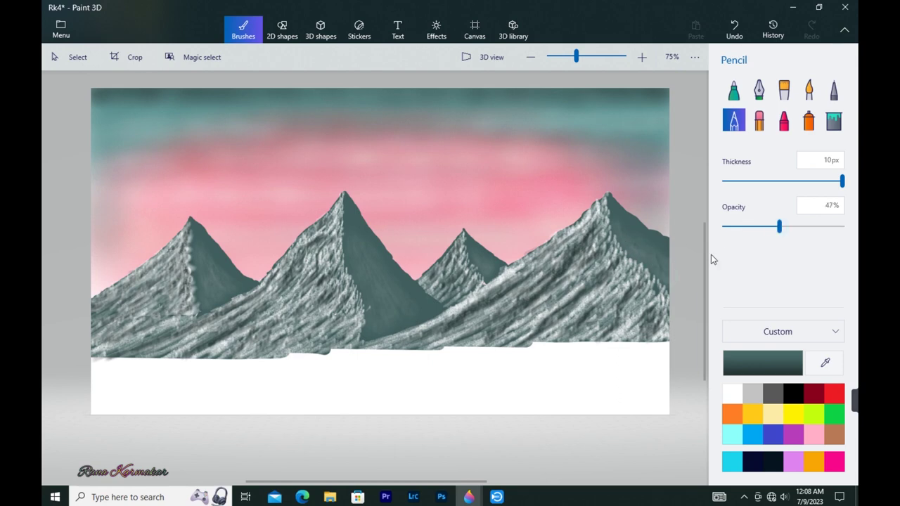
click(763, 359)
click(384, 369)
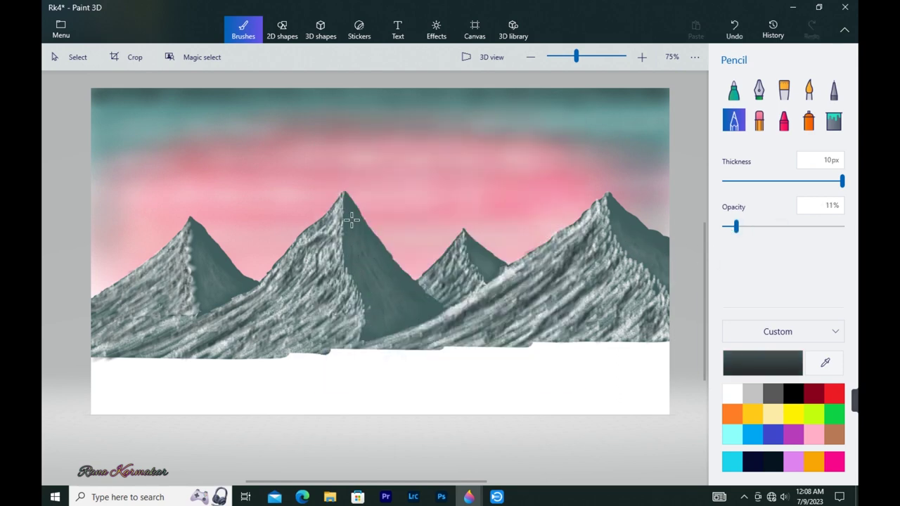
mouse_move(197, 259)
mouse_down()
mouse_move(208, 298)
mouse_move(223, 289)
mouse_up()
drag(384, 296, 370, 257)
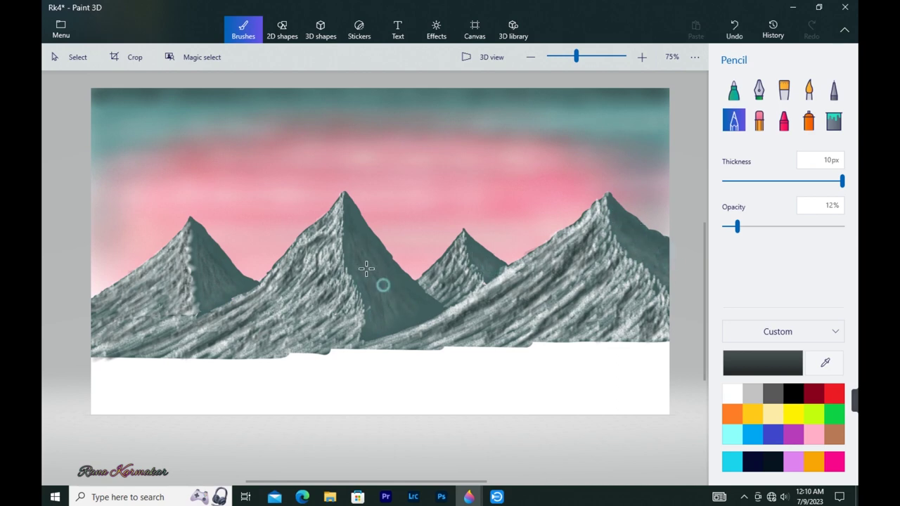
key(ctrl+z)
Deepen the snowy slopes of the left and second mountains with dark grey Pencil strokes at 10 px and 21% opacity
drag(273, 322, 180, 375)
drag(160, 274, 103, 313)
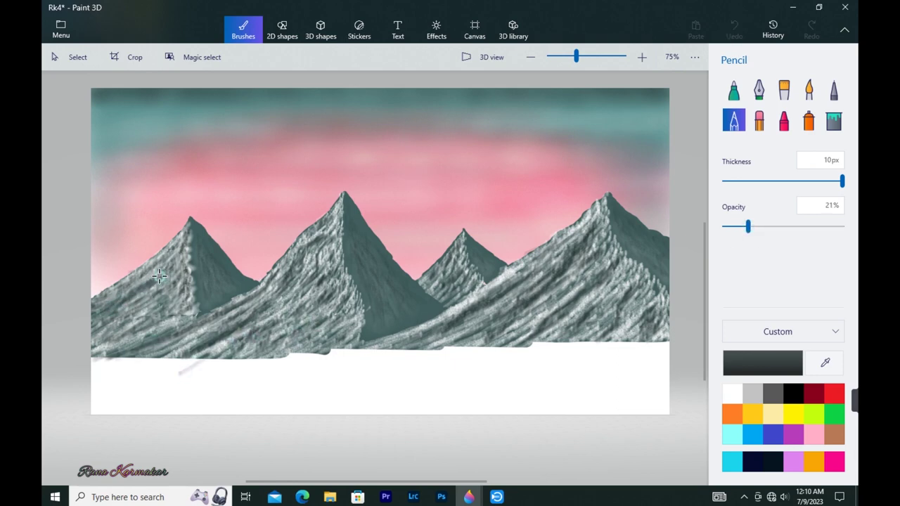
drag(175, 281, 123, 316)
drag(118, 289, 124, 316)
drag(178, 294, 162, 314)
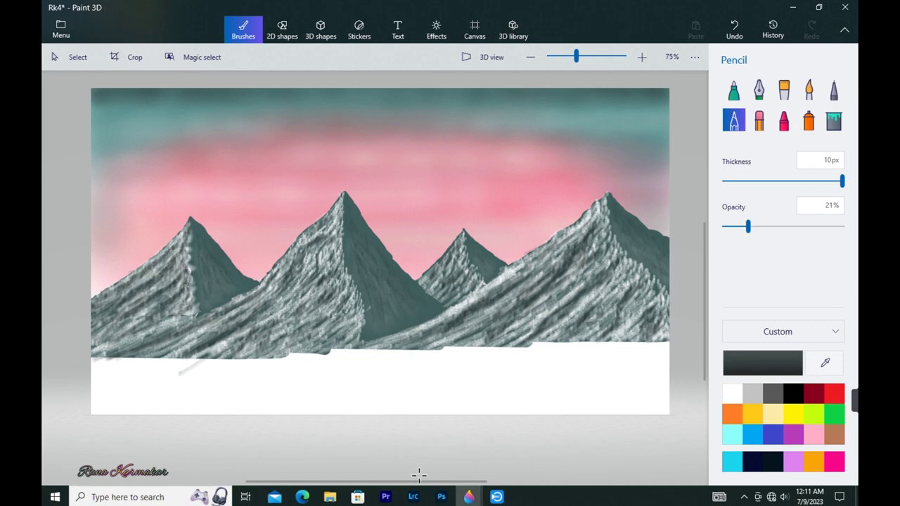
Draw a near-black ground line beneath the mountains across the full canvas width with a 9 px Marker at 100% opacity
click(733, 89)
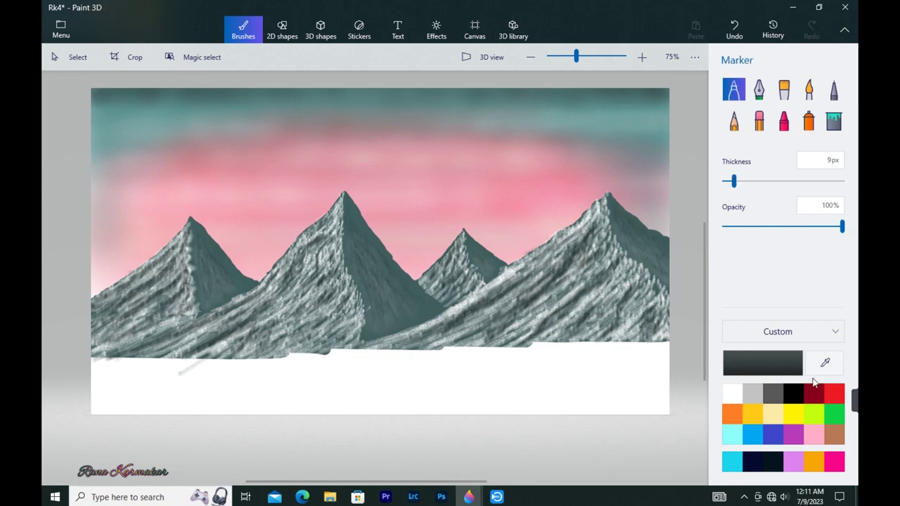
click(834, 414)
click(763, 363)
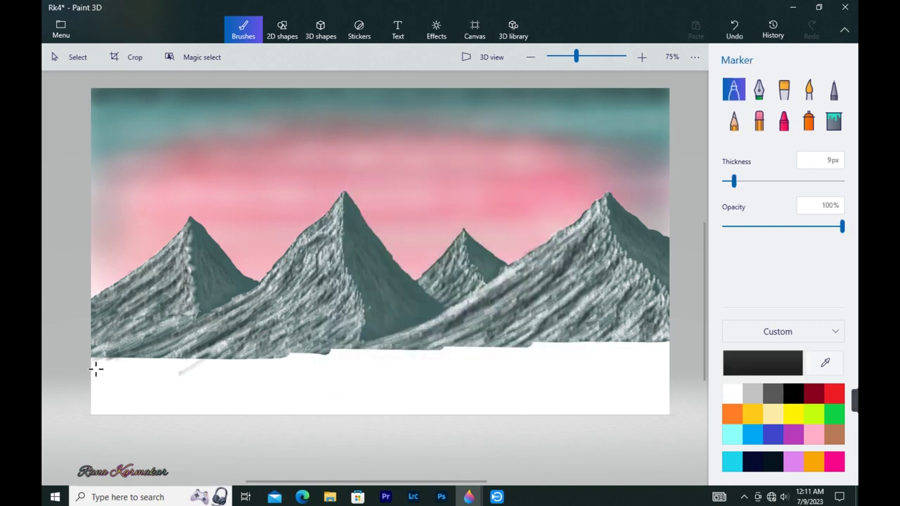
mouse_move(95, 368)
mouse_down()
mouse_move(609, 353)
mouse_move(282, 360)
mouse_move(381, 364)
mouse_move(412, 361)
mouse_move(93, 360)
mouse_move(500, 362)
mouse_up()
drag(576, 359, 670, 354)
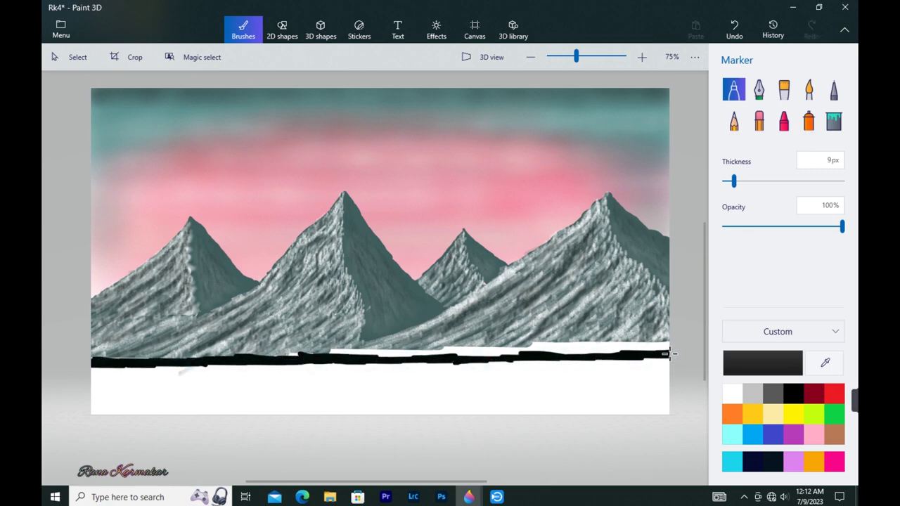
Build up a rough treeline above the black ground line with the Crayon in a custom dark colour
click(783, 120)
click(757, 371)
click(488, 275)
click(434, 362)
mouse_move(665, 341)
mouse_down()
mouse_move(499, 345)
mouse_move(583, 333)
mouse_move(378, 353)
mouse_move(83, 351)
mouse_move(657, 335)
mouse_move(118, 343)
mouse_move(654, 331)
mouse_move(448, 354)
mouse_move(105, 353)
mouse_move(537, 345)
mouse_up()
Mix a custom dark green and add Crayon foliage at the treeline's right end, lowering the opacity
click(833, 413)
drag(648, 338, 619, 343)
key(ctrl+z)
click(763, 363)
mouse_move(490, 181)
mouse_down()
mouse_move(492, 239)
mouse_move(436, 239)
mouse_up()
click(390, 361)
drag(662, 348, 666, 330)
drag(842, 226, 781, 226)
drag(666, 330, 656, 341)
Adjust the custom dark green, raise the Crayon opacity and extend the foliage along the treeline below the right mountain
click(762, 363)
click(492, 264)
click(389, 361)
drag(781, 226, 815, 226)
click(762, 363)
click(361, 362)
mouse_move(645, 320)
mouse_down()
mouse_move(644, 343)
mouse_move(627, 331)
mouse_move(622, 344)
mouse_move(286, 347)
mouse_move(520, 334)
mouse_up()
Cover the treeline's white gaps with dark green Watercolour at 27 px, raising the opacity to 100%
click(808, 89)
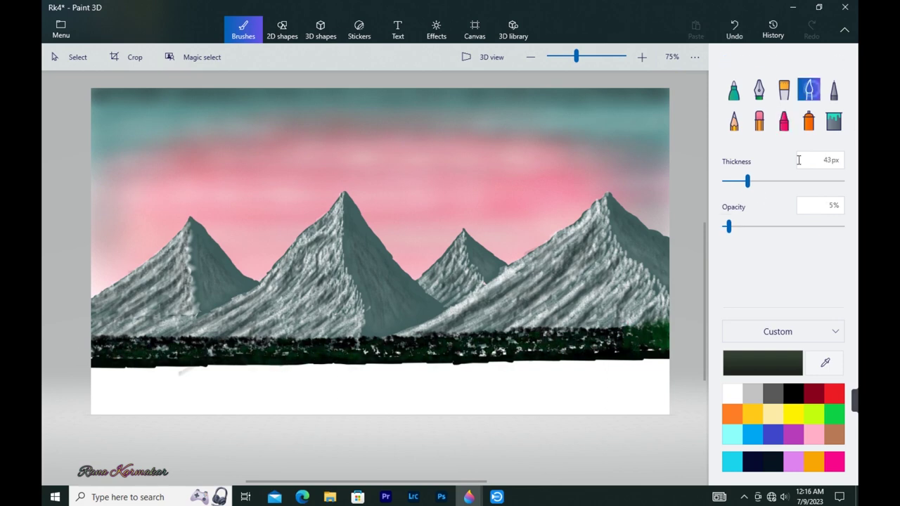
drag(658, 337, 596, 345)
drag(758, 227, 815, 227)
drag(619, 347, 515, 345)
drag(815, 226, 842, 226)
drag(572, 344, 338, 345)
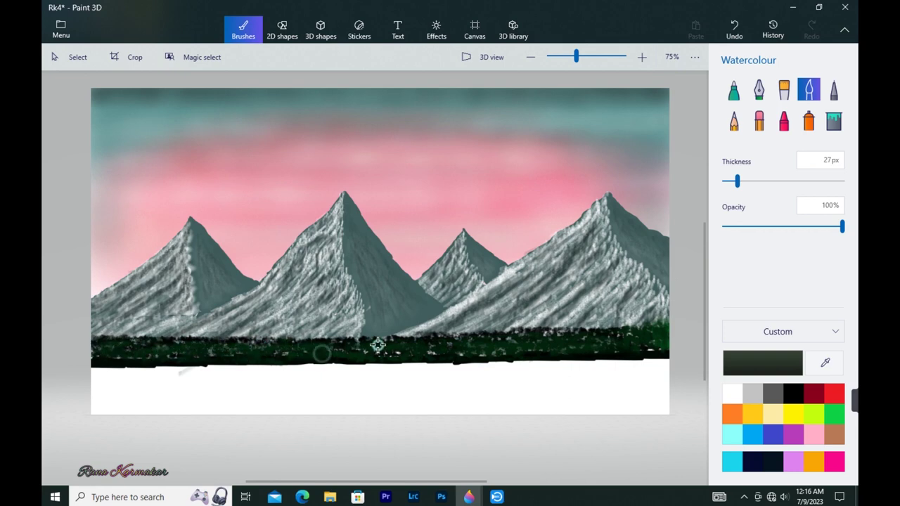
Adjust the custom dark green and paint another 27 px Watercolour layer along the treeline
click(763, 363)
click(490, 272)
click(389, 361)
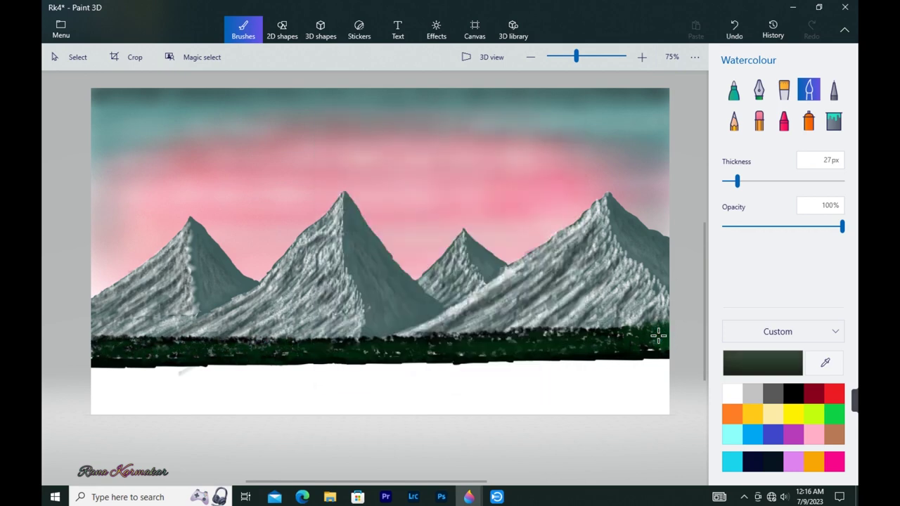
mouse_move(665, 341)
mouse_down()
mouse_move(630, 340)
mouse_move(638, 351)
mouse_move(147, 364)
mouse_move(281, 357)
mouse_up()
Add fine dark green Marker strokes along the treeline at 2 px and 41% opacity, undoing the test strokes at lower opacities
click(762, 362)
click(389, 361)
click(734, 89)
drag(842, 227, 738, 226)
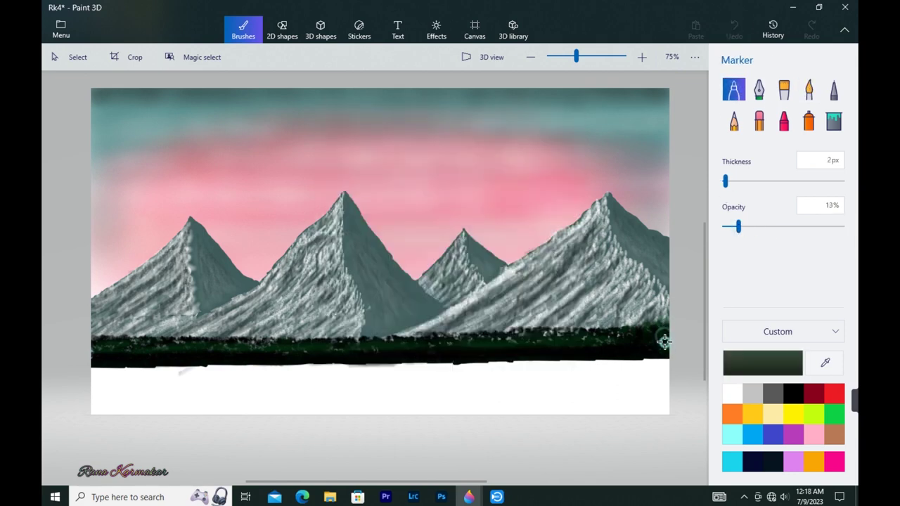
key(ctrl+z)
mouse_move(725, 181)
mouse_down()
mouse_move(735, 181)
mouse_move(725, 181)
mouse_up()
drag(738, 227, 757, 226)
drag(598, 375, 600, 409)
key(ctrl+z)
drag(757, 226, 772, 226)
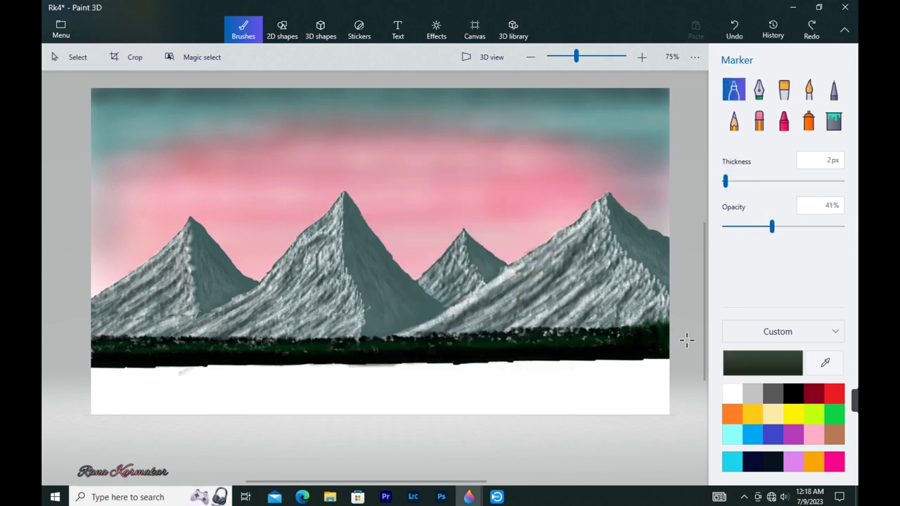
mouse_move(658, 334)
mouse_down()
mouse_move(616, 342)
mouse_move(639, 342)
mouse_move(646, 337)
mouse_move(594, 339)
mouse_move(602, 328)
mouse_move(456, 329)
mouse_move(372, 345)
mouse_move(154, 336)
mouse_move(397, 349)
mouse_up()
Texture the treeline with black Crayon strokes across the full canvas width
click(784, 120)
click(793, 394)
mouse_move(634, 333)
mouse_down()
mouse_move(576, 327)
mouse_move(227, 350)
mouse_move(488, 344)
mouse_move(90, 349)
mouse_up()
Sample pink from the sky and spray it over the white area below the treeline with the Spray can
click(825, 362)
click(520, 176)
click(808, 121)
mouse_move(502, 395)
mouse_down()
mouse_move(457, 409)
mouse_move(565, 405)
mouse_move(353, 409)
mouse_move(303, 387)
mouse_move(418, 386)
mouse_move(306, 382)
mouse_move(358, 377)
mouse_move(351, 377)
mouse_move(509, 395)
mouse_move(593, 383)
mouse_move(557, 407)
mouse_move(128, 404)
mouse_move(344, 410)
mouse_move(474, 380)
mouse_move(602, 399)
mouse_move(590, 388)
mouse_move(344, 416)
mouse_move(179, 384)
mouse_move(138, 414)
mouse_up()
Sample teal from the upper sky and spray it along both sides of the pink water at 98 px and 79% opacity
click(819, 364)
click(661, 93)
mouse_move(655, 374)
mouse_down()
mouse_move(658, 386)
mouse_move(634, 407)
mouse_move(619, 362)
mouse_up()
mouse_move(109, 380)
mouse_down()
mouse_move(90, 388)
mouse_move(225, 373)
mouse_up()
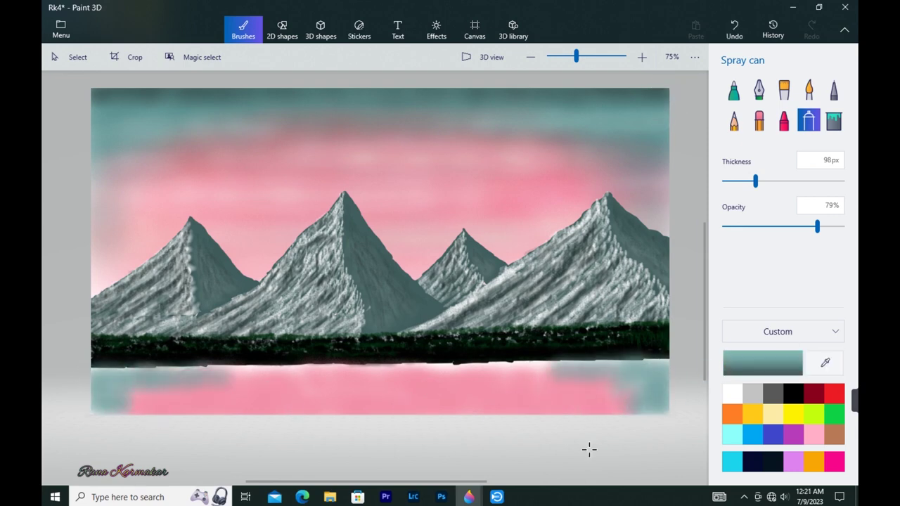
Soften the teal water edges with the Spray can at 19% opacity, and spray black sampled from the treeline along the shoreline
click(745, 226)
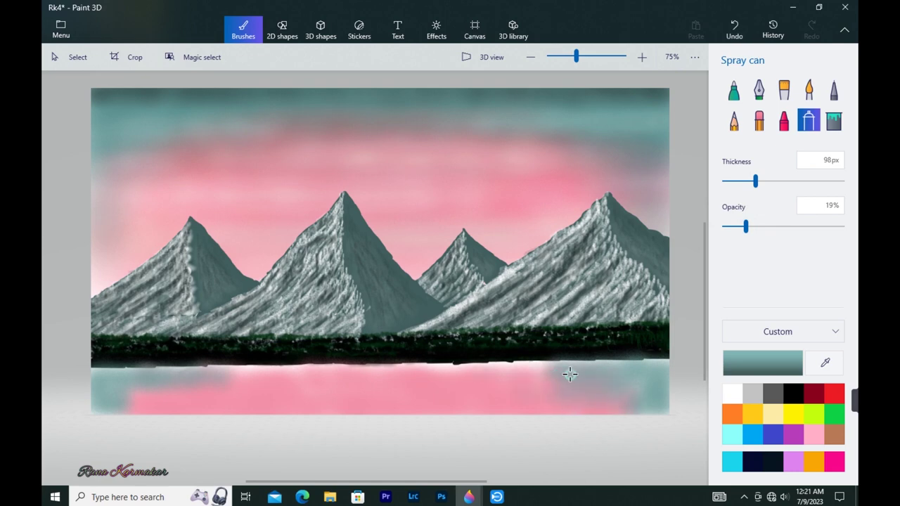
drag(210, 387, 116, 408)
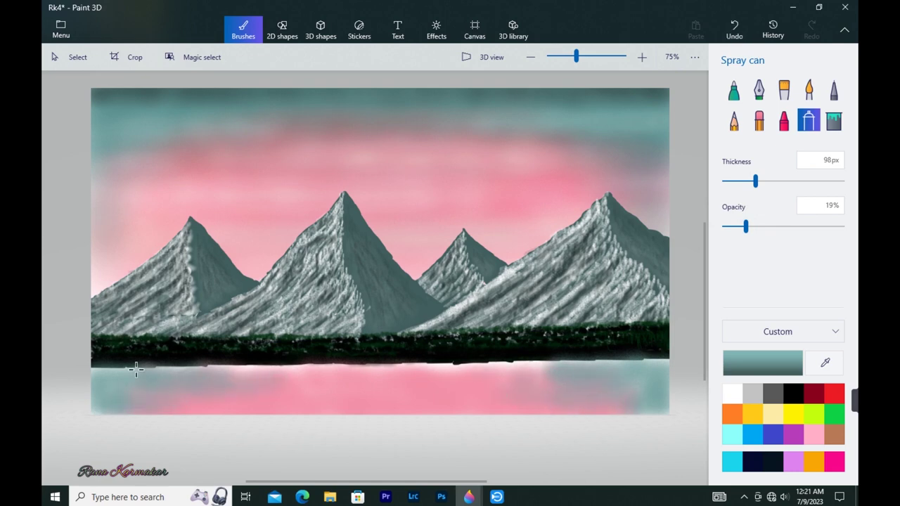
click(824, 362)
click(455, 362)
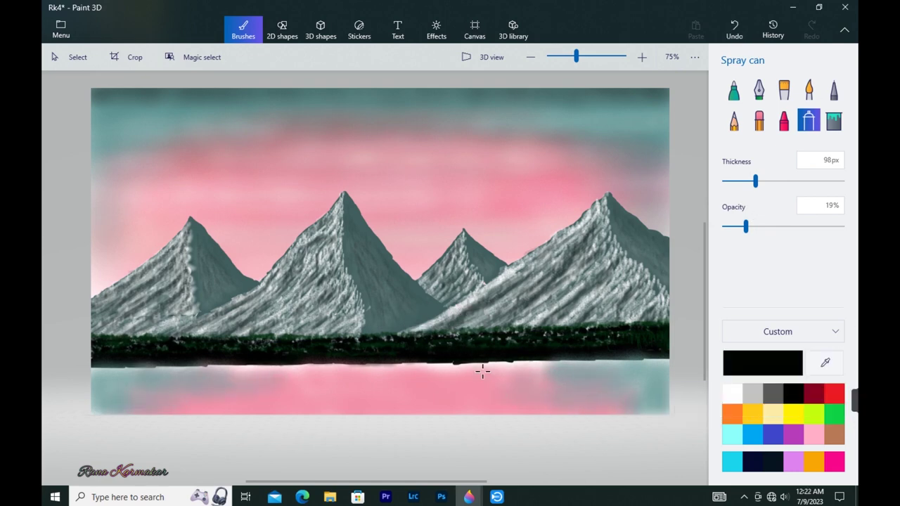
mouse_move(480, 361)
mouse_down()
mouse_move(644, 361)
mouse_move(132, 367)
mouse_move(274, 366)
mouse_up()
Spray custom dark green, hex 023a12, over the lower part of the treeline at 73 px and 19% opacity
key(bracketleft)
key(bracketleft)
key(bracketleft)
key(bracketleft)
key(bracketleft)
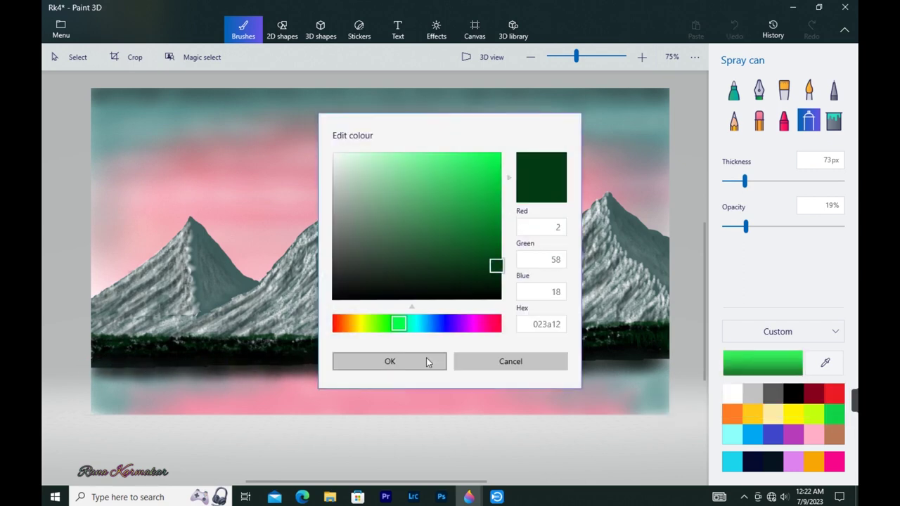
click(426, 361)
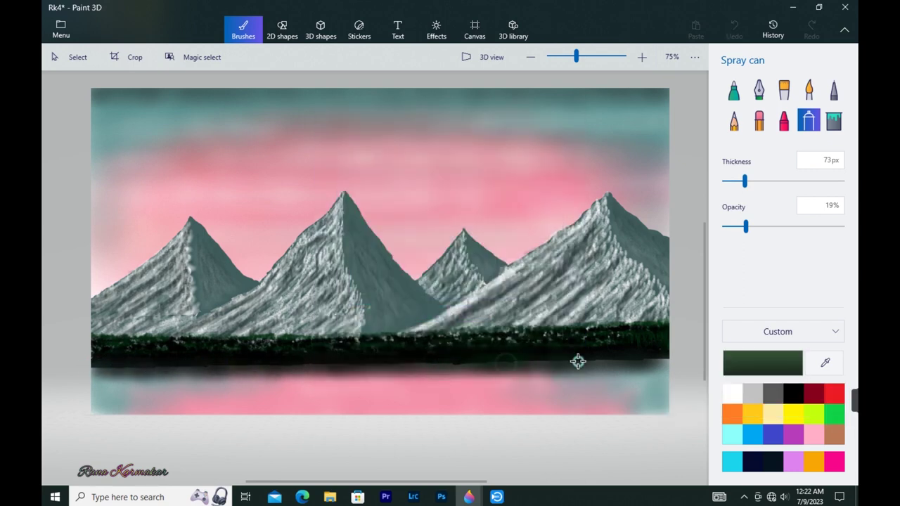
mouse_move(479, 360)
mouse_down()
mouse_move(589, 358)
mouse_move(208, 366)
mouse_move(447, 359)
mouse_up()
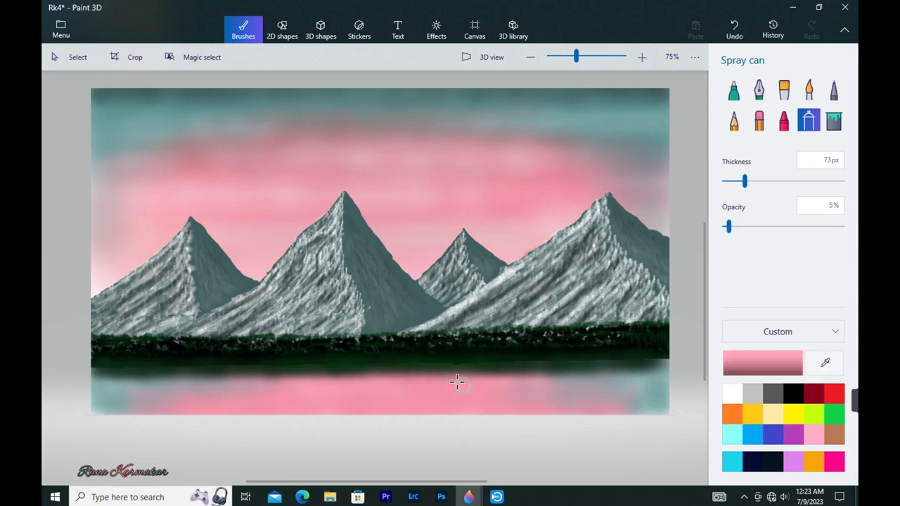
Blend the shoreline shadow and water edges by spraying faint pink over them at 73 px and 5% opacity
drag(317, 374, 354, 367)
drag(187, 374, 591, 365)
drag(473, 367, 117, 395)
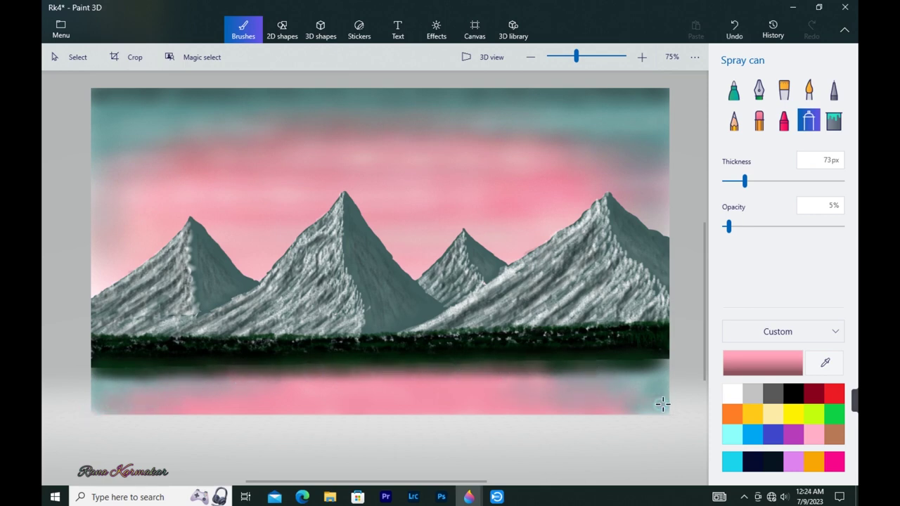
drag(429, 377, 342, 374)
Highlight the treeline with lime green Crayon strokes at 14 px and 11% opacity
click(783, 120)
click(828, 414)
click(763, 363)
click(495, 245)
click(389, 362)
drag(736, 181, 729, 182)
drag(815, 226, 766, 226)
click(813, 414)
click(748, 226)
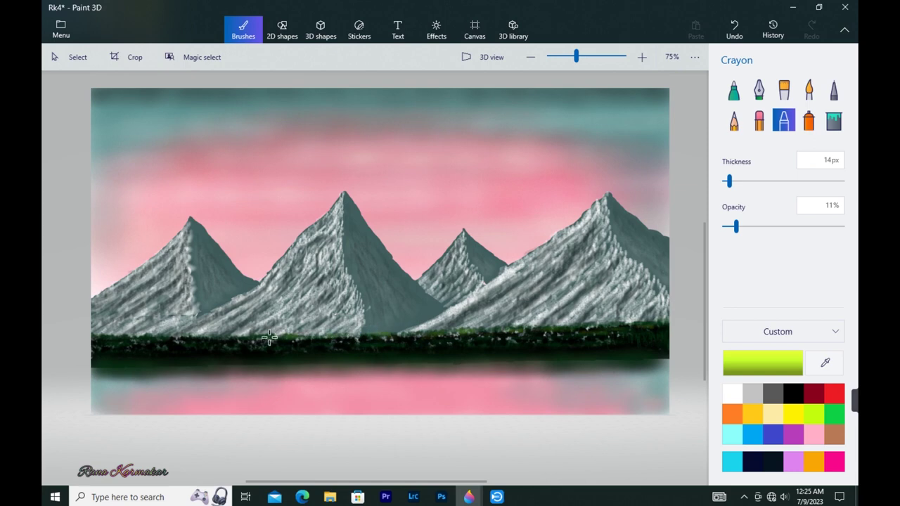
drag(483, 341, 547, 337)
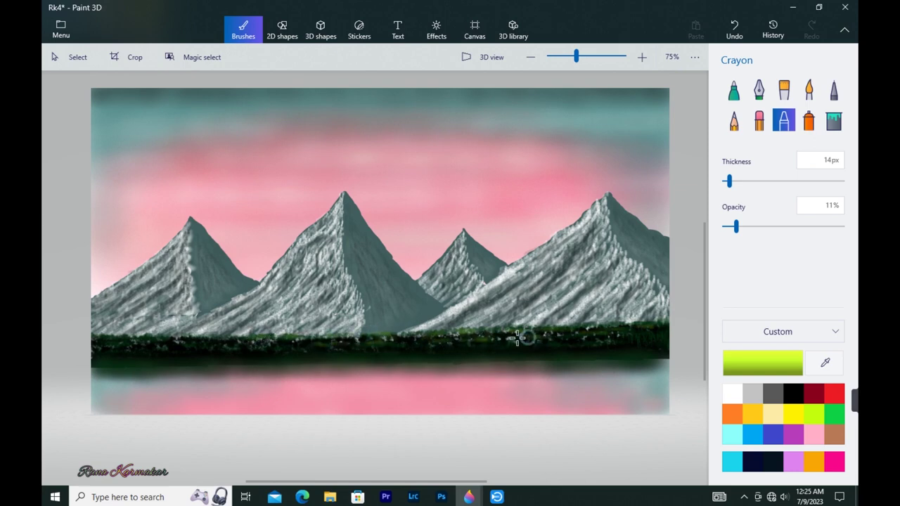
drag(227, 345, 160, 344)
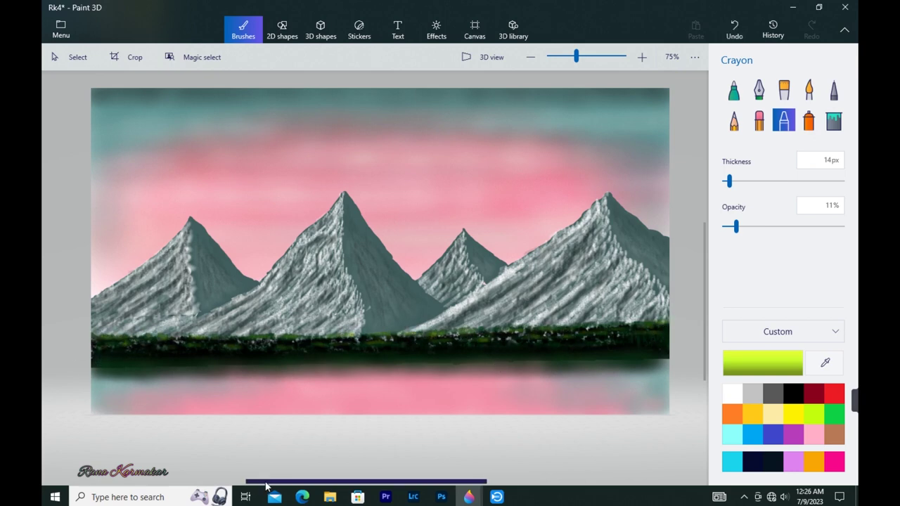
Add green Crayon dabs along the treeline at 14 px and 11% opacity
click(833, 414)
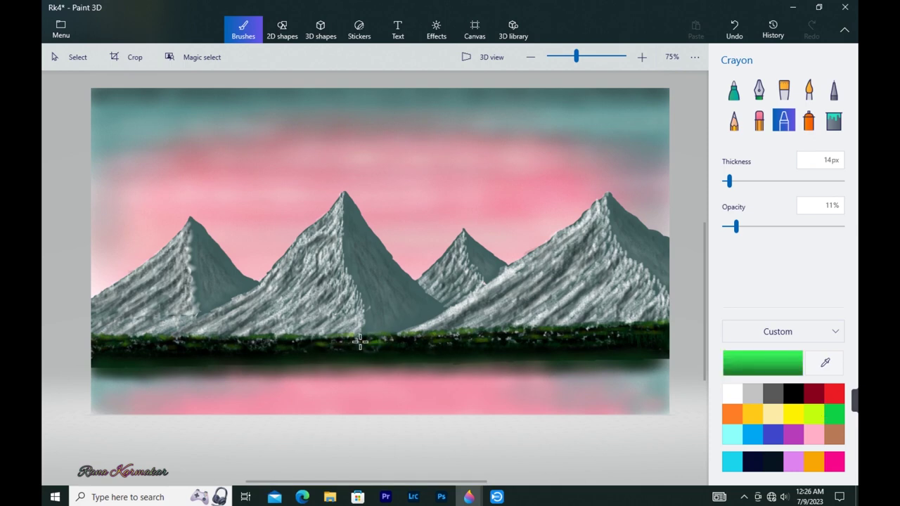
drag(277, 338, 292, 339)
drag(200, 346, 208, 346)
drag(105, 345, 113, 345)
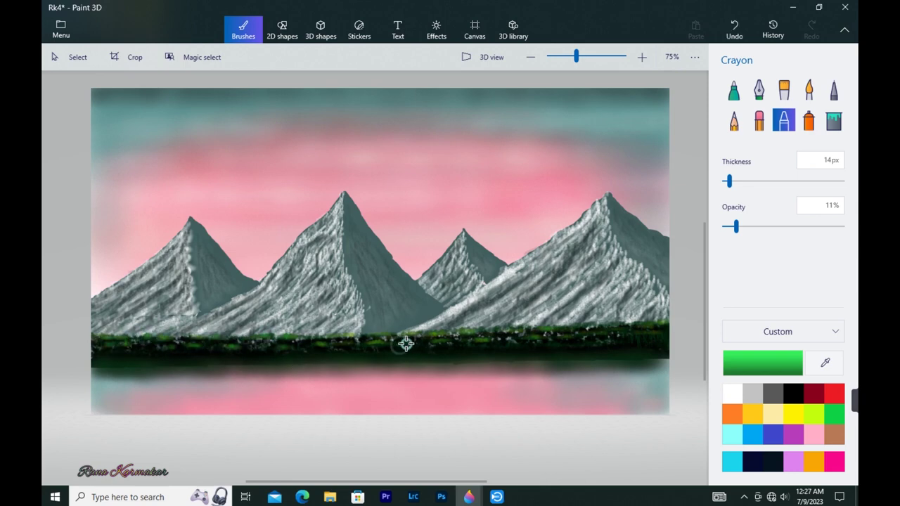
Add fainter lime green Crayon strokes along the lower treeline at a reduced opacity
click(812, 413)
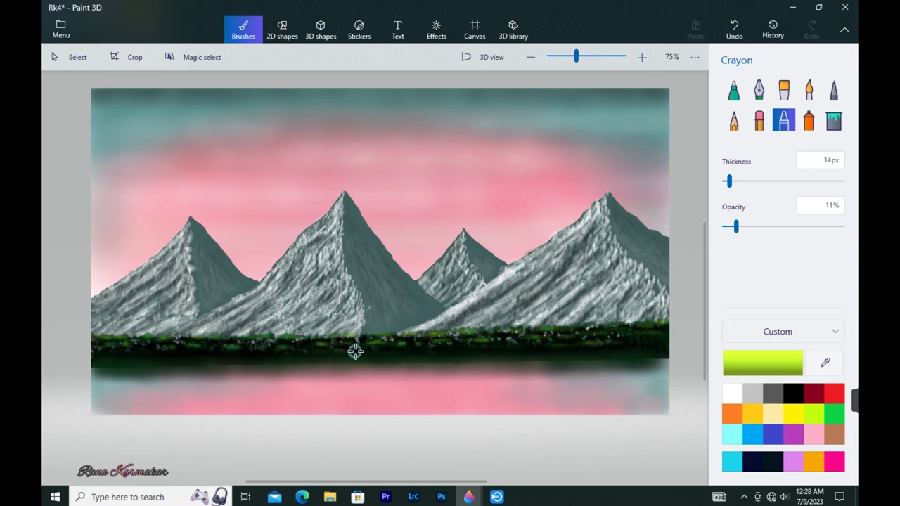
click(727, 227)
click(729, 226)
drag(544, 345, 304, 352)
Paint a leaning black tree trunk at the left edge of the canvas with the Marker, thickened to 9 px
click(733, 89)
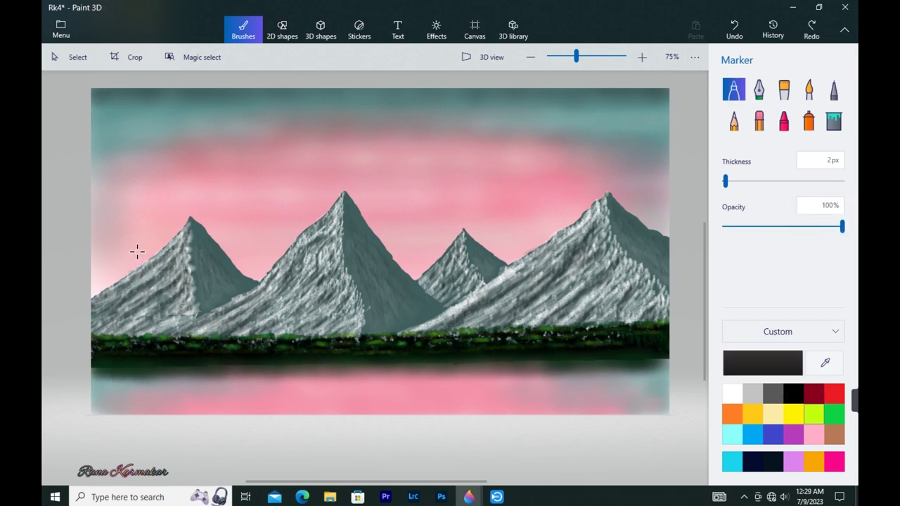
drag(143, 239, 112, 335)
drag(144, 238, 92, 380)
key(])
key(])
key(])
key(])
key(])
key(])
key(])
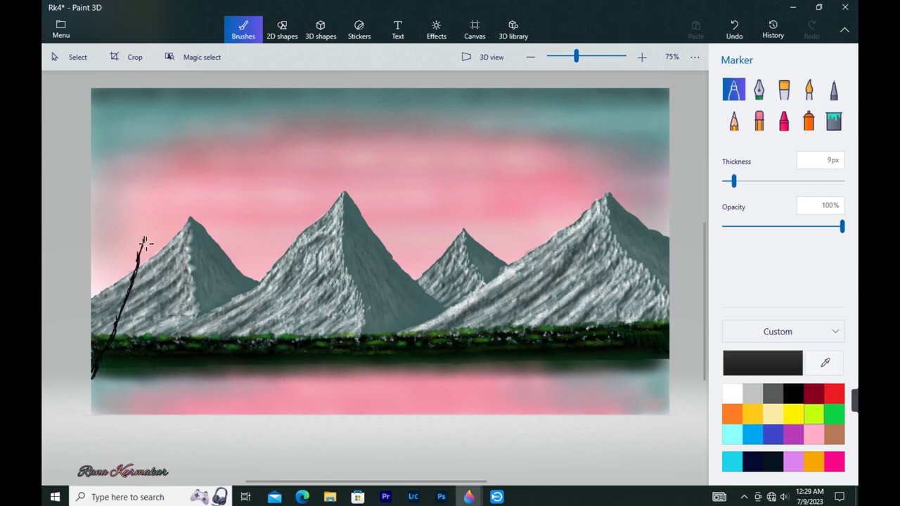
drag(142, 242, 97, 374)
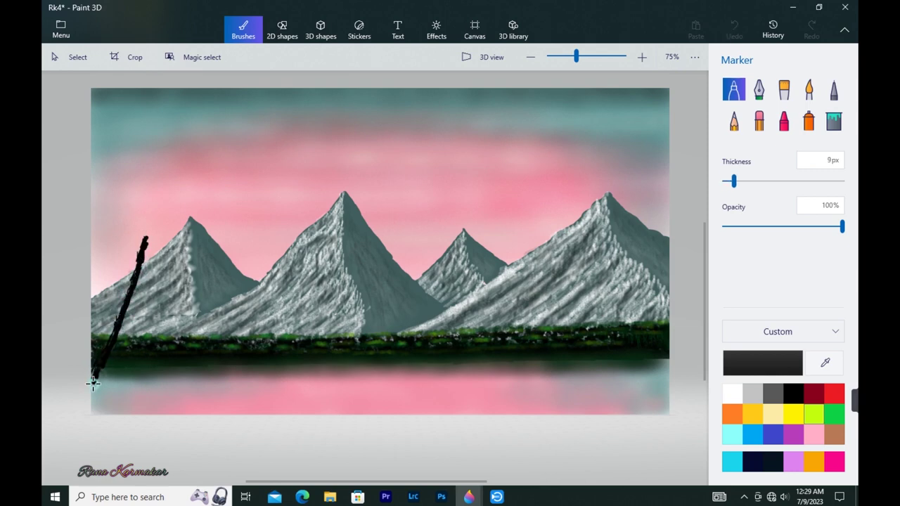
drag(129, 290, 94, 369)
drag(147, 234, 137, 265)
Dab black Crayon foliage onto the upper branches of the left tree at 14 px and 100% opacity, and save the project
click(784, 121)
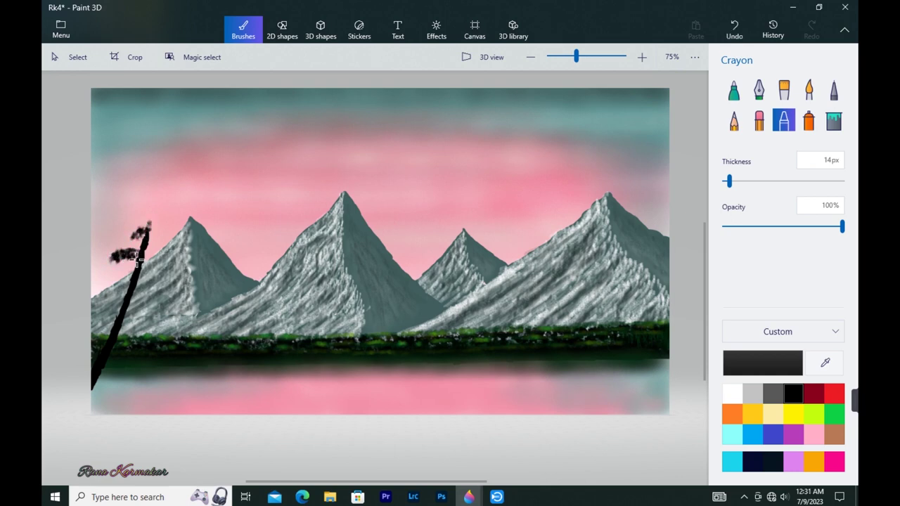
drag(153, 262, 155, 265)
drag(142, 230, 155, 243)
mouse_move(110, 273)
mouse_down()
mouse_move(152, 285)
mouse_move(156, 304)
mouse_move(100, 302)
mouse_move(106, 281)
mouse_move(144, 278)
mouse_move(137, 303)
mouse_move(155, 329)
mouse_move(123, 308)
mouse_move(151, 336)
mouse_move(127, 313)
mouse_move(99, 318)
mouse_up()
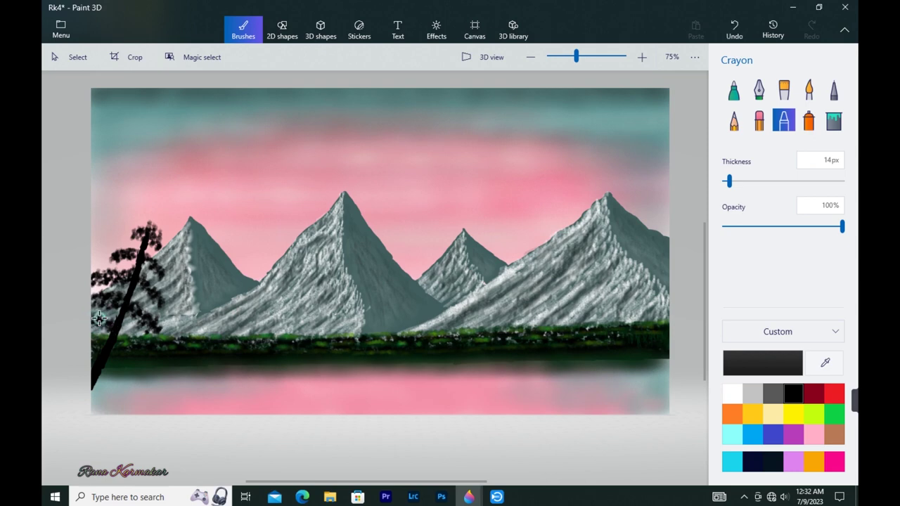
key(ctrl+s)
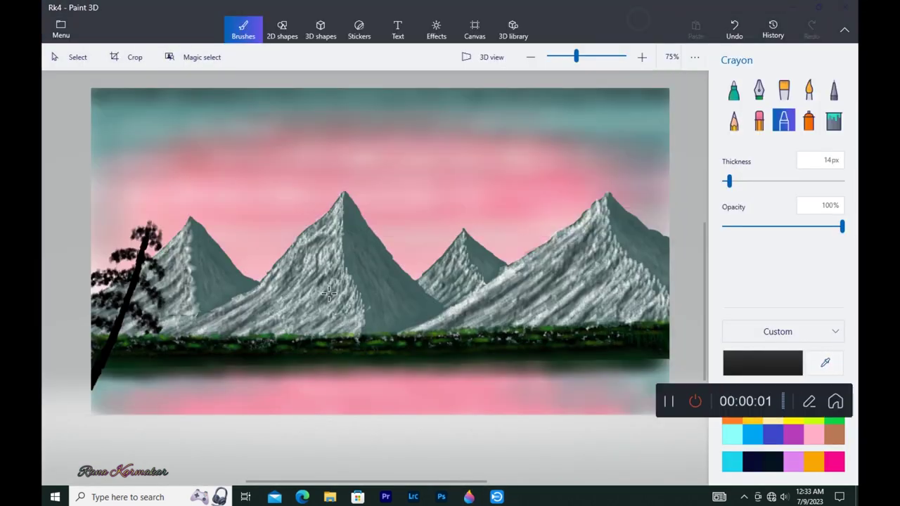
Extend the left tree's black Crayon foliage down around the trunk to the bottom edge of the canvas
mouse_move(125, 333)
mouse_down()
mouse_move(160, 345)
mouse_move(100, 327)
mouse_move(133, 314)
mouse_move(134, 345)
mouse_move(95, 345)
mouse_move(107, 342)
mouse_move(147, 381)
mouse_move(116, 364)
mouse_move(102, 376)
mouse_move(139, 400)
mouse_move(105, 369)
mouse_move(118, 383)
mouse_move(105, 380)
mouse_move(104, 371)
mouse_move(127, 382)
mouse_move(129, 396)
mouse_move(103, 381)
mouse_move(95, 403)
mouse_move(127, 397)
mouse_up()
drag(106, 363, 125, 363)
mouse_move(128, 329)
mouse_down()
mouse_move(138, 337)
mouse_move(102, 317)
mouse_move(105, 295)
mouse_move(144, 309)
mouse_move(145, 285)
mouse_move(116, 275)
mouse_move(144, 256)
mouse_move(148, 223)
mouse_move(147, 241)
mouse_up()
Mix custom dark greens and dab them over the left tree's foliage with the 14 px Crayon
click(833, 414)
click(751, 361)
click(492, 262)
click(389, 362)
drag(159, 235, 153, 246)
click(763, 363)
click(490, 275)
click(361, 361)
drag(133, 232, 155, 258)
mouse_move(120, 256)
mouse_down()
mouse_move(145, 255)
mouse_move(158, 279)
mouse_up()
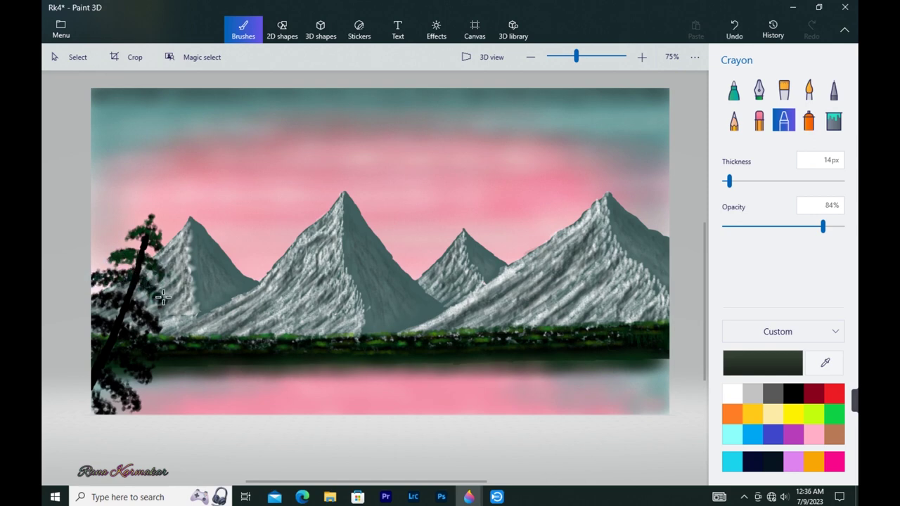
Fill the left tree's lowest branches and cover parts of its trunk with dark Crayon foliage at 84% opacity
mouse_move(116, 394)
mouse_down()
mouse_move(128, 405)
mouse_move(99, 408)
mouse_up()
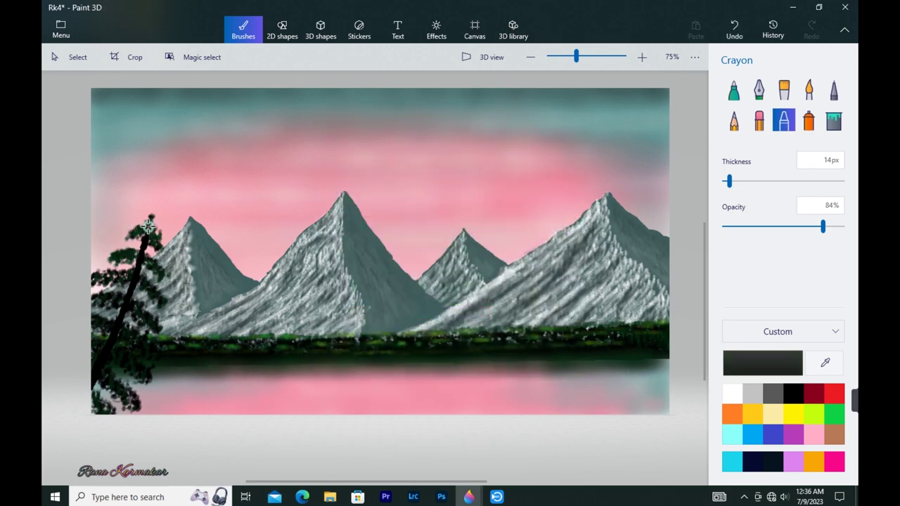
mouse_move(142, 283)
mouse_down()
mouse_move(159, 303)
mouse_move(110, 282)
mouse_move(140, 320)
mouse_move(89, 306)
mouse_move(133, 303)
mouse_move(147, 314)
mouse_move(123, 298)
mouse_move(136, 279)
mouse_move(121, 282)
mouse_move(146, 287)
mouse_move(104, 355)
mouse_move(119, 341)
mouse_move(99, 368)
mouse_up()
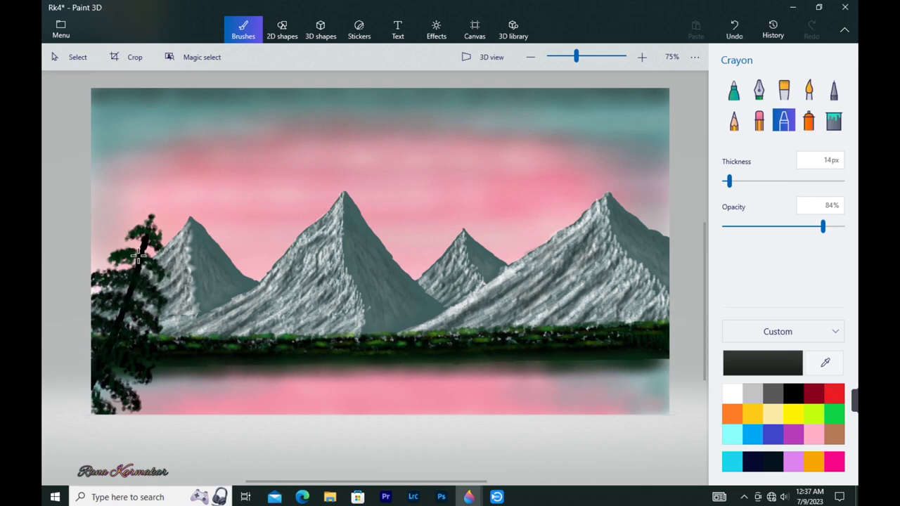
mouse_move(142, 257)
mouse_down()
mouse_move(127, 240)
mouse_move(156, 238)
mouse_move(128, 320)
mouse_move(113, 304)
mouse_move(133, 330)
mouse_move(138, 224)
mouse_move(134, 251)
mouse_move(156, 272)
mouse_move(119, 282)
mouse_move(124, 308)
mouse_up()
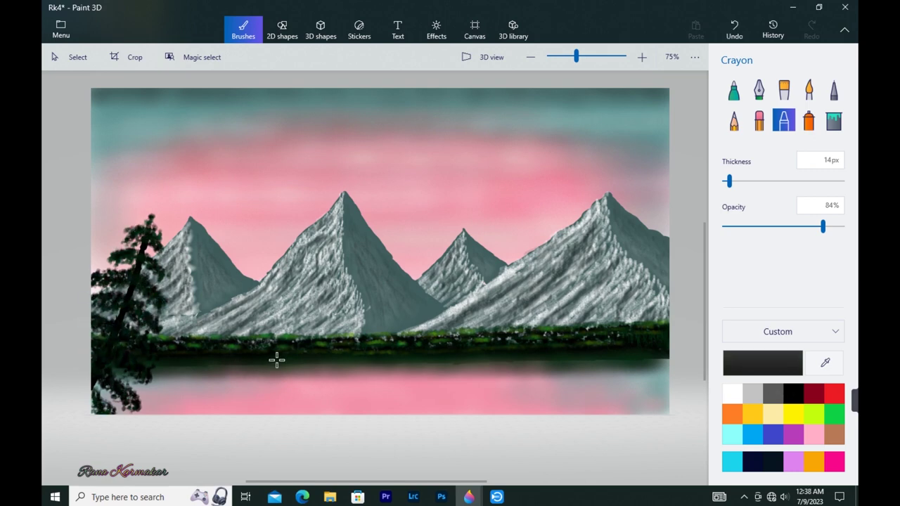
Paint a black tree near the canvas's right edge with a 9 px Marker trunk and 14 px Crayon branches at 84% opacity
click(733, 90)
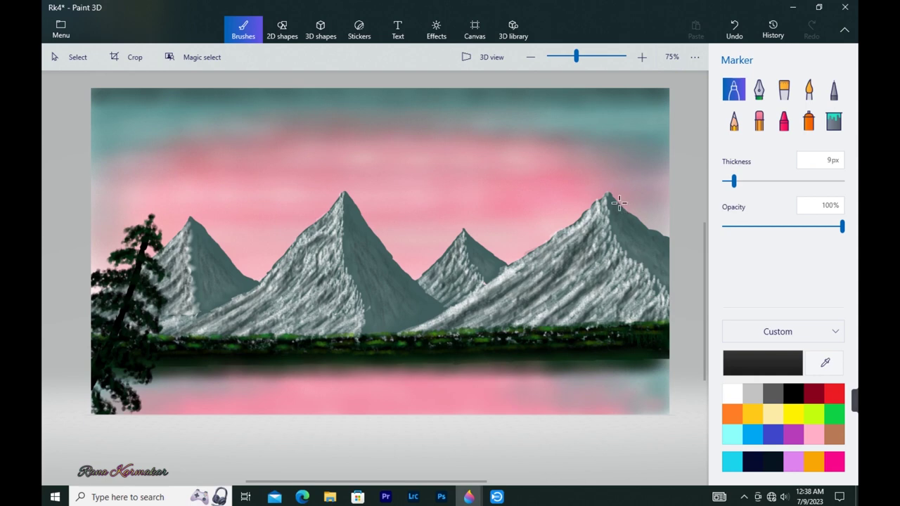
drag(628, 259, 661, 400)
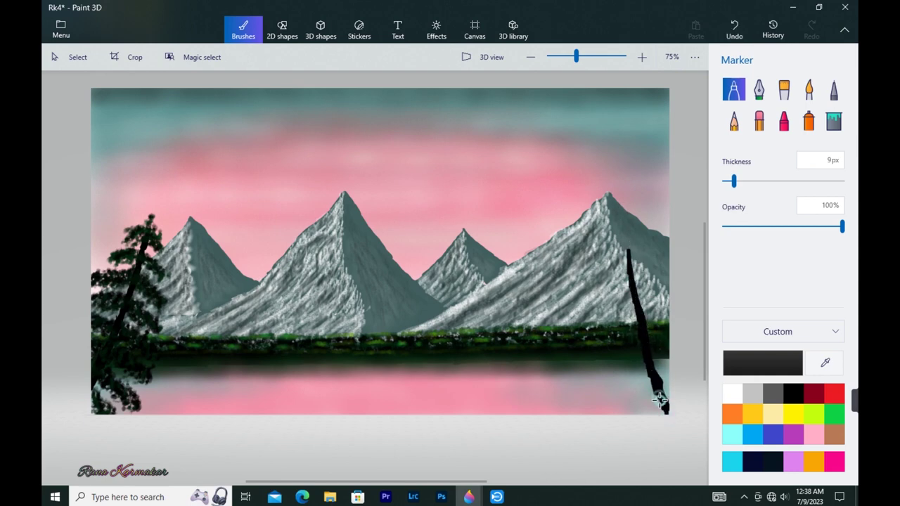
click(784, 121)
mouse_move(638, 253)
mouse_down()
mouse_move(617, 276)
mouse_move(634, 258)
mouse_move(621, 287)
mouse_move(645, 276)
mouse_move(623, 262)
mouse_move(639, 277)
mouse_move(625, 298)
mouse_move(650, 287)
mouse_move(620, 283)
mouse_move(629, 283)
mouse_move(635, 253)
mouse_move(618, 300)
mouse_move(645, 300)
mouse_move(624, 322)
mouse_move(646, 308)
mouse_move(624, 336)
mouse_move(665, 322)
mouse_move(625, 340)
mouse_move(671, 336)
mouse_move(624, 355)
mouse_move(645, 340)
mouse_move(622, 369)
mouse_move(669, 351)
mouse_move(658, 374)
mouse_up()
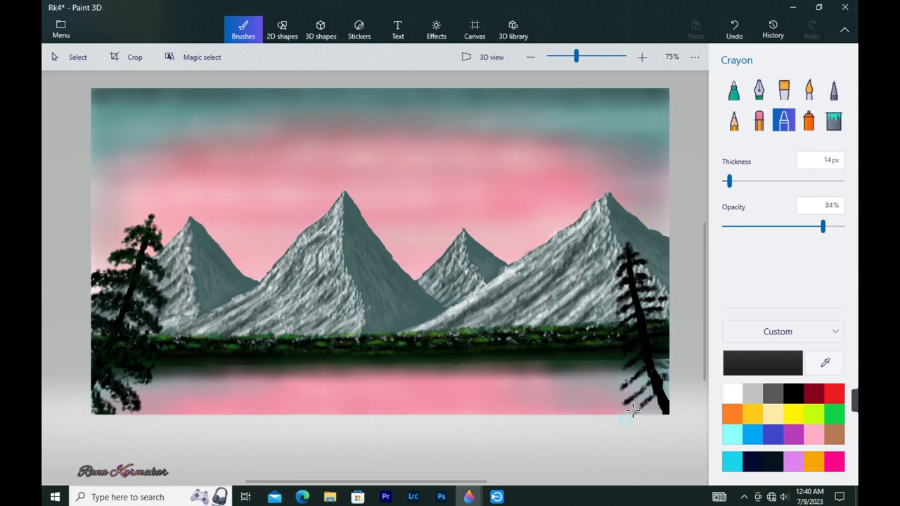
drag(632, 410, 647, 389)
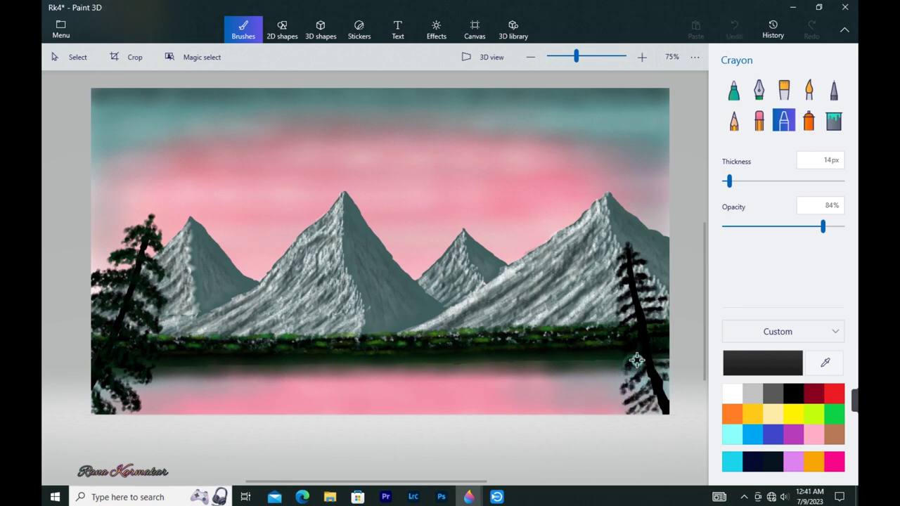
mouse_move(624, 283)
mouse_down()
mouse_move(623, 314)
mouse_move(646, 293)
mouse_move(638, 266)
mouse_move(626, 275)
mouse_move(651, 305)
mouse_move(654, 330)
mouse_up()
drag(634, 369, 623, 381)
Dab custom dark green over the right tree's foliage, and shade it with black Crayon at a slightly lower opacity
click(826, 414)
click(786, 364)
click(493, 261)
click(389, 361)
mouse_move(627, 246)
mouse_down()
mouse_move(633, 295)
mouse_move(659, 312)
mouse_move(626, 347)
mouse_move(632, 361)
mouse_move(667, 361)
mouse_move(634, 399)
mouse_move(657, 401)
mouse_up()
click(795, 394)
drag(822, 225, 810, 225)
mouse_move(641, 262)
mouse_down()
mouse_move(628, 283)
mouse_move(653, 293)
mouse_move(628, 334)
mouse_move(647, 354)
mouse_move(646, 376)
mouse_move(660, 382)
mouse_move(643, 400)
mouse_up()
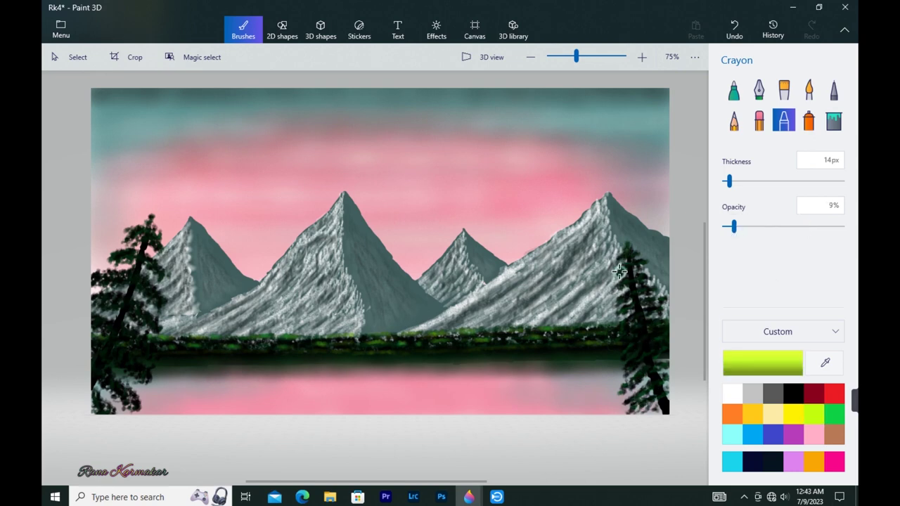
Highlight the right tree's foliage with lime green Crayon at 14 px and 9% opacity
mouse_move(624, 324)
mouse_down()
mouse_move(635, 330)
mouse_move(635, 381)
mouse_up()
drag(624, 260, 625, 255)
drag(638, 324, 642, 284)
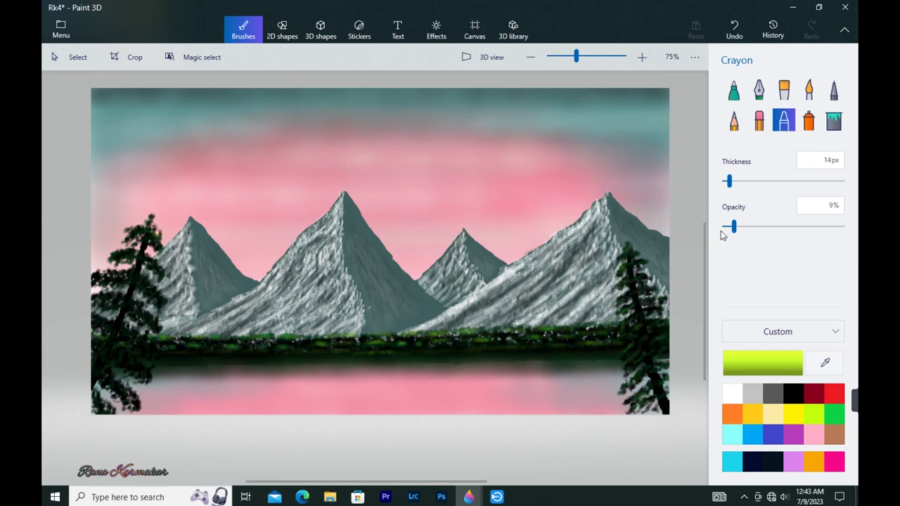
Highlight the left tree's foliage with lime green Crayon at 14 px and 11% opacity
mouse_move(150, 279)
mouse_down()
mouse_move(123, 304)
mouse_move(150, 319)
mouse_move(140, 262)
mouse_move(118, 327)
mouse_move(141, 338)
mouse_move(127, 335)
mouse_move(124, 357)
mouse_move(145, 376)
mouse_up()
mouse_move(136, 274)
mouse_down()
mouse_move(131, 327)
mouse_move(121, 350)
mouse_move(105, 345)
mouse_move(140, 364)
mouse_move(105, 323)
mouse_move(123, 304)
mouse_move(118, 388)
mouse_move(126, 398)
mouse_move(152, 352)
mouse_up()
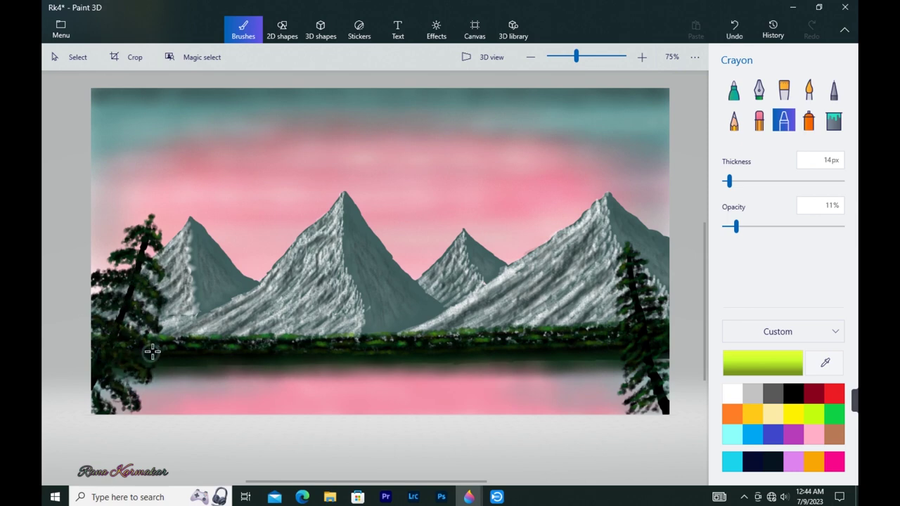
drag(189, 413, 99, 401)
Choose the Marker in white and undo the last stroke
click(732, 394)
click(734, 90)
key(ctrl+z)
Try short horizontal white Marker strokes below the treeline at 2 px and 100% opacity, and undo them
drag(204, 360, 244, 360)
drag(268, 359, 347, 359)
drag(385, 361, 416, 362)
drag(429, 358, 462, 358)
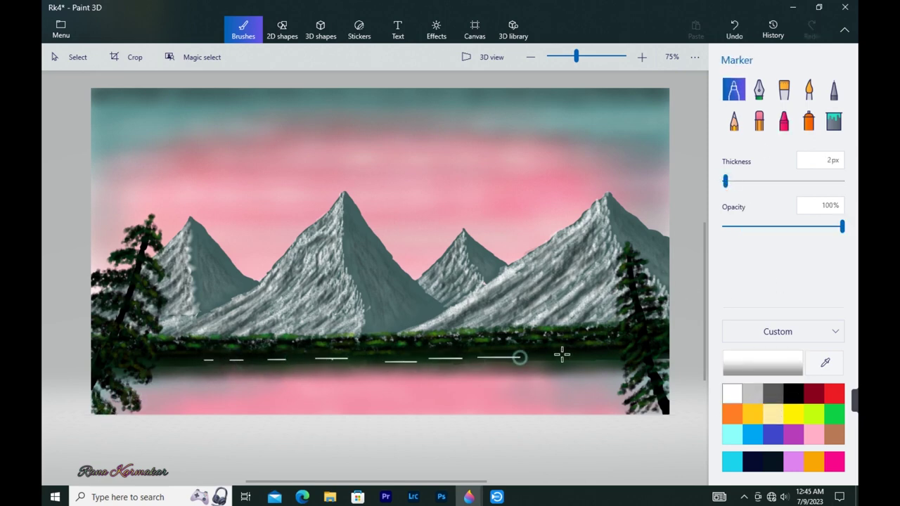
key(ctrl+z)
key(ctrl+z)
key(ctrl+z)
key(ctrl+z)
key(ctrl+z)
key(ctrl+z)
key(ctrl+z)
Try single white Marker strokes below the treeline at reduced opacities down to 18%, and undo them
click(811, 226)
drag(195, 360, 232, 358)
key(ctrl+z)
click(757, 226)
drag(757, 227, 745, 227)
key(ctrl+z)
Try scattered white Marker ripples along the shoreline and water at 2 px and 18% opacity
drag(194, 361, 215, 361)
drag(247, 360, 269, 359)
drag(310, 361, 377, 360)
drag(393, 361, 450, 361)
drag(472, 359, 536, 357)
mouse_move(188, 373)
mouse_down()
mouse_move(568, 365)
mouse_move(574, 392)
mouse_up()
key(ctrl+z)
drag(482, 370, 551, 370)
drag(177, 395, 259, 393)
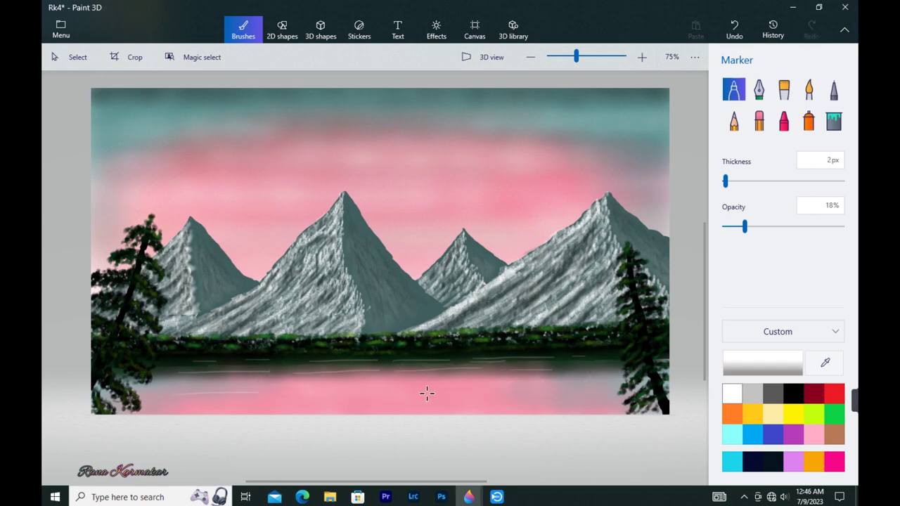
Try fainter white ripples at opacities down to 4%, and undo all ripple strokes on the water
drag(746, 226, 733, 226)
drag(274, 363, 338, 363)
key(ctrl+z)
drag(733, 227, 728, 226)
drag(305, 361, 587, 352)
key(ctrl+z)
key(ctrl+z)
key(ctrl+z)
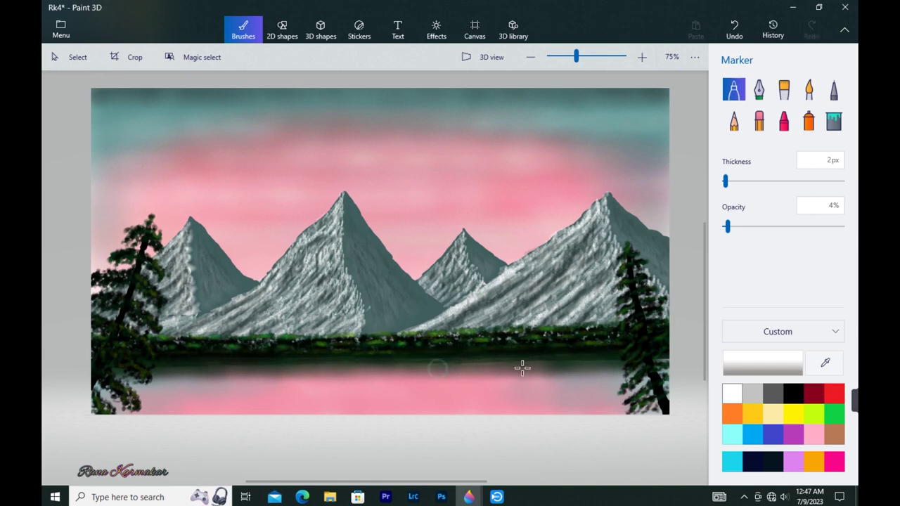
Paint fine white Marker ripples across the water at 2 px, raising the opacity from 4% to 7% and 10%
drag(361, 373, 169, 370)
drag(303, 377, 349, 367)
click(730, 226)
click(732, 226)
drag(559, 372, 478, 376)
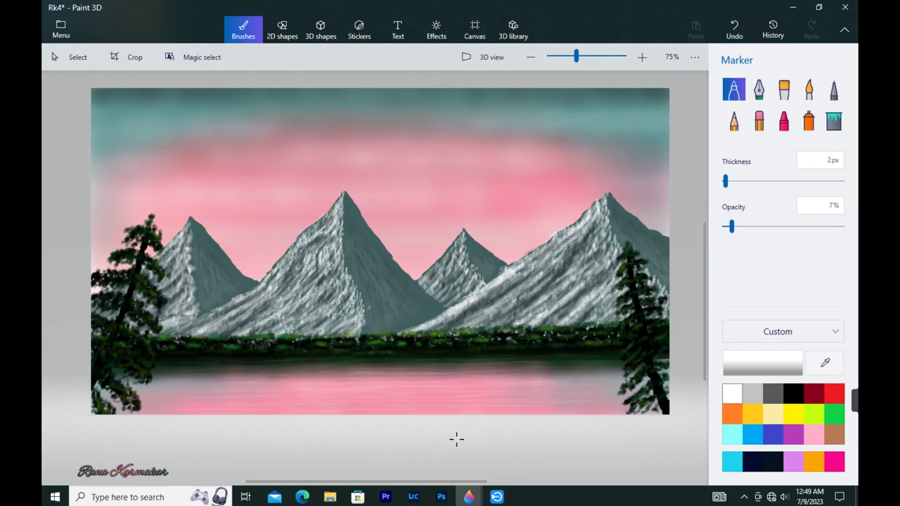
key(Right)
key(Right)
key(Right)
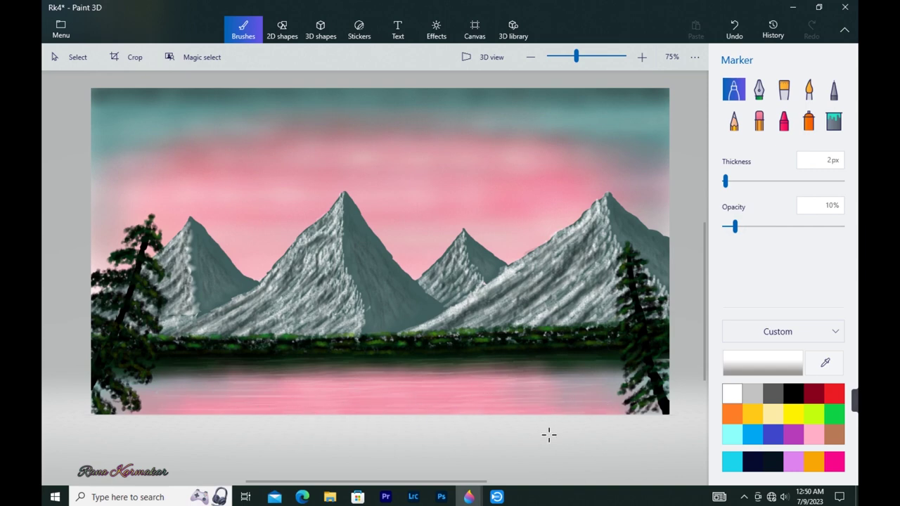
Add the artist's name as 2D text in Freestyle Script, size 22, at the canvas's lower-right corner
click(397, 28)
click(837, 145)
click(812, 151)
click(802, 176)
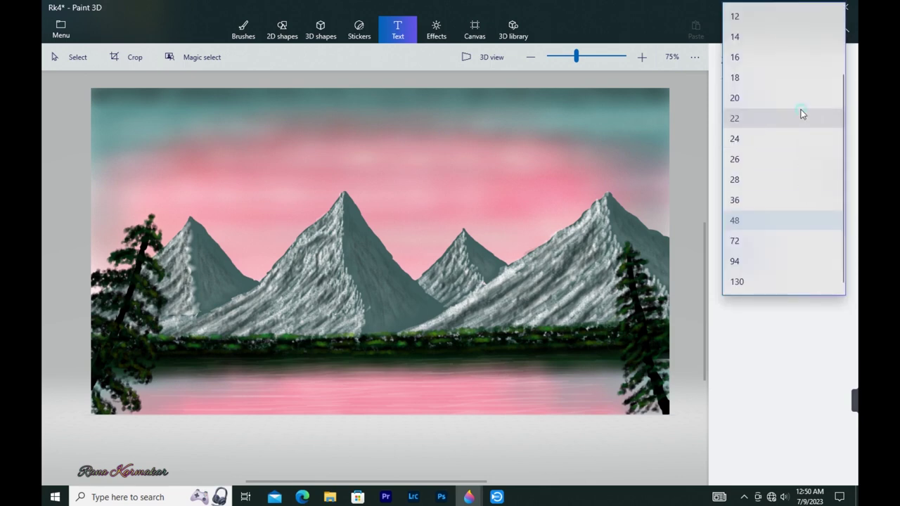
click(799, 114)
click(832, 177)
click(751, 262)
click(667, 407)
text(Rana Karmakar)
drag(641, 376, 614, 410)
Try black and other palette colours on the signature text
click(833, 176)
click(775, 227)
click(832, 177)
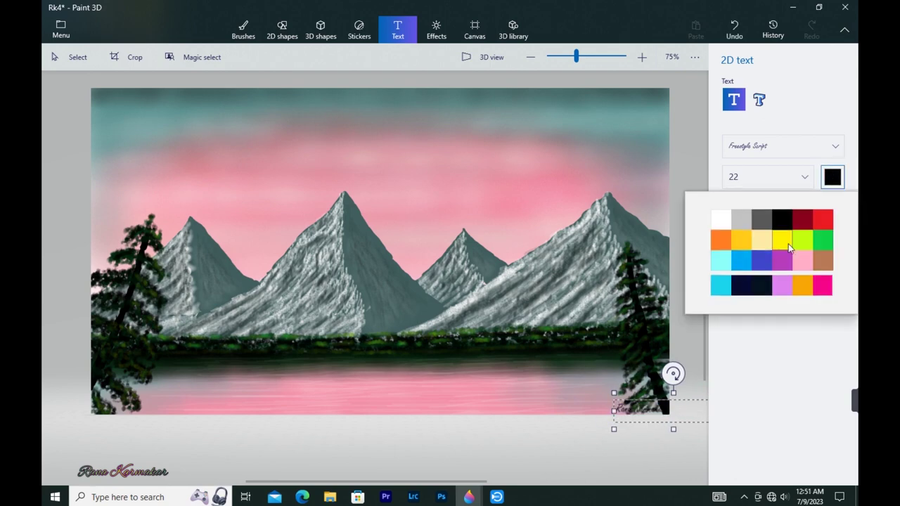
click(784, 244)
click(832, 177)
click(751, 263)
Recolour the signature text bright pink, place it on the canvas and return to the brushes
drag(671, 409, 614, 410)
click(832, 177)
click(801, 284)
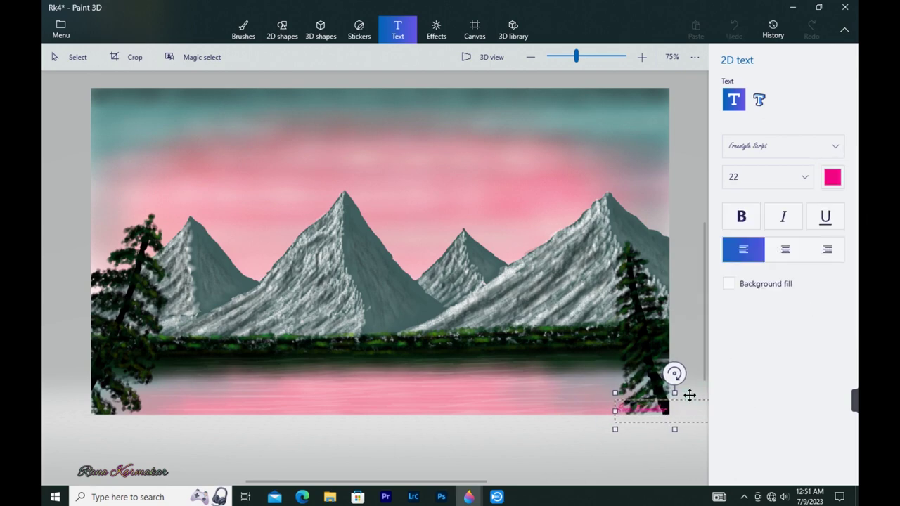
click(697, 390)
scroll(707, 358, up, 1)
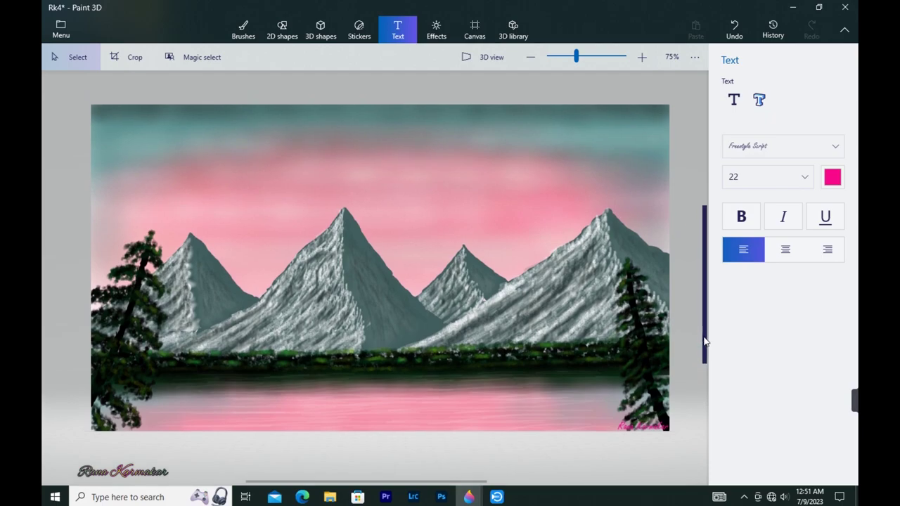
click(243, 28)
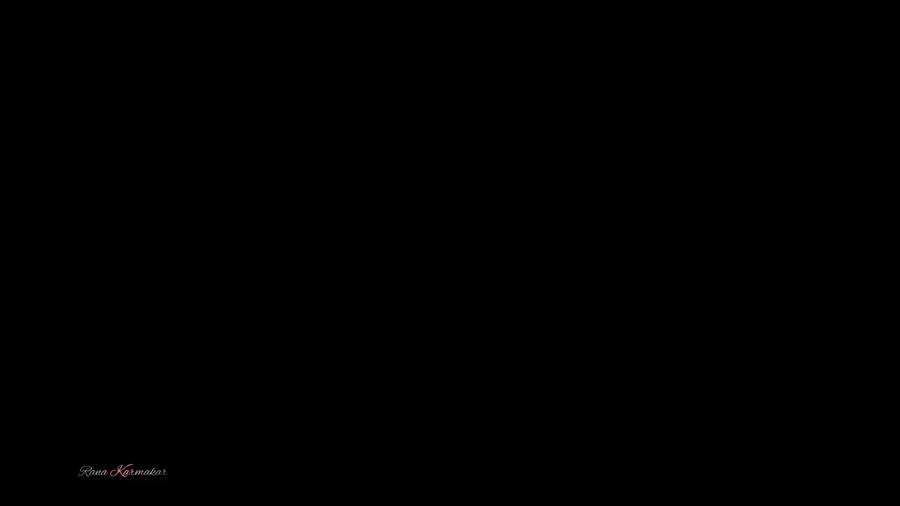